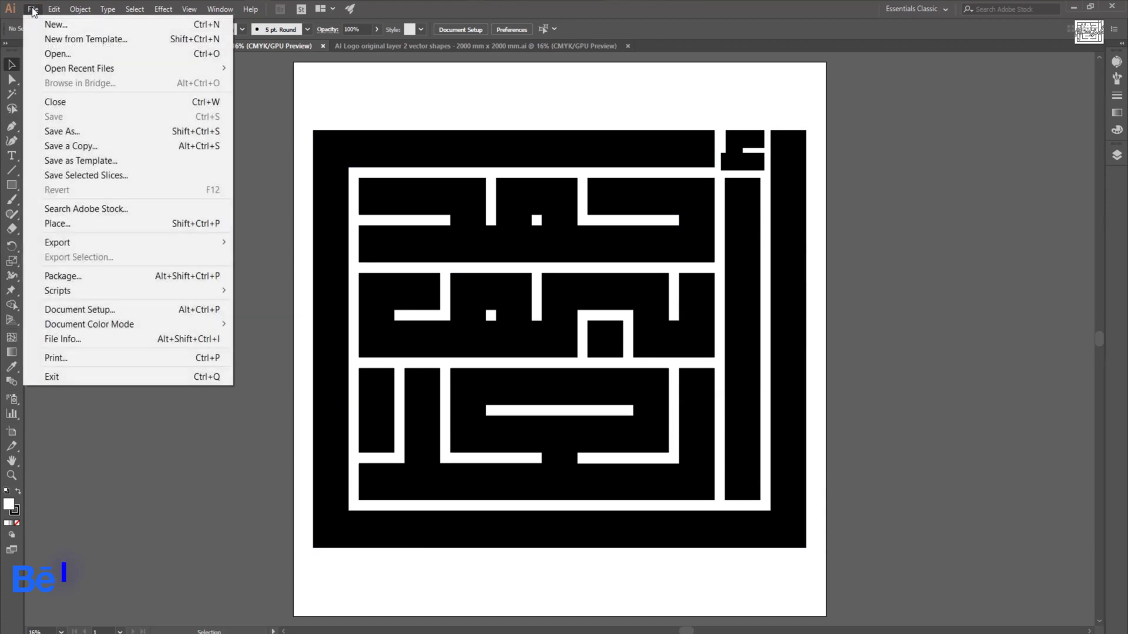
Save the layer 1 logo document to the Desktop under its existing name in Illustrator 8 format
{"action": "left_click", "coordinate": [58, 129]}
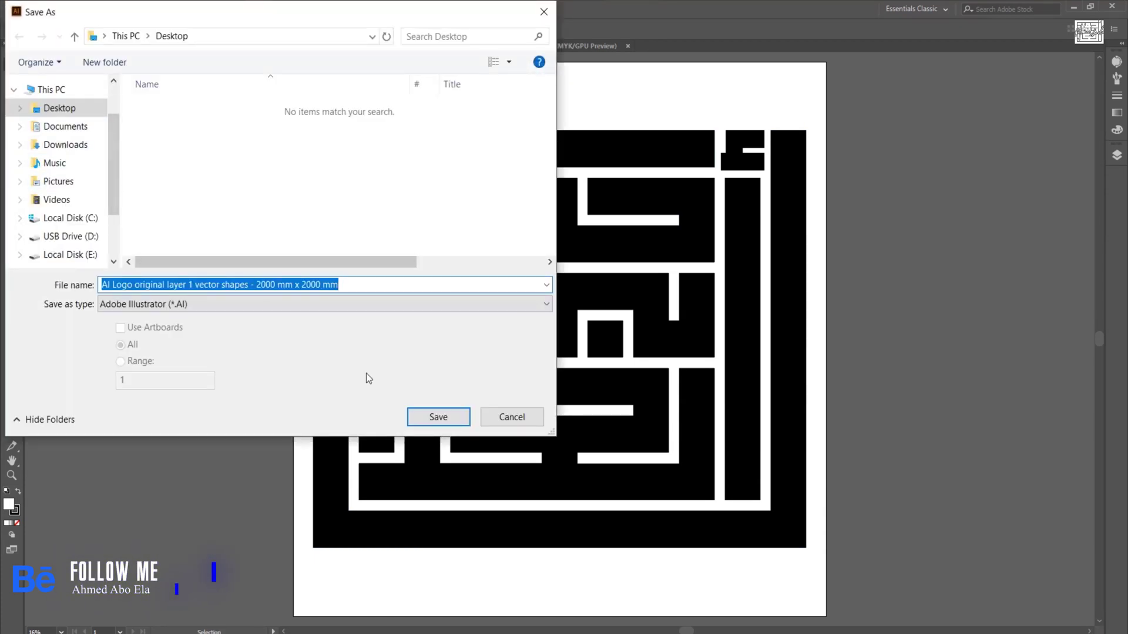
{"action": "left_click", "coordinate": [437, 416]}
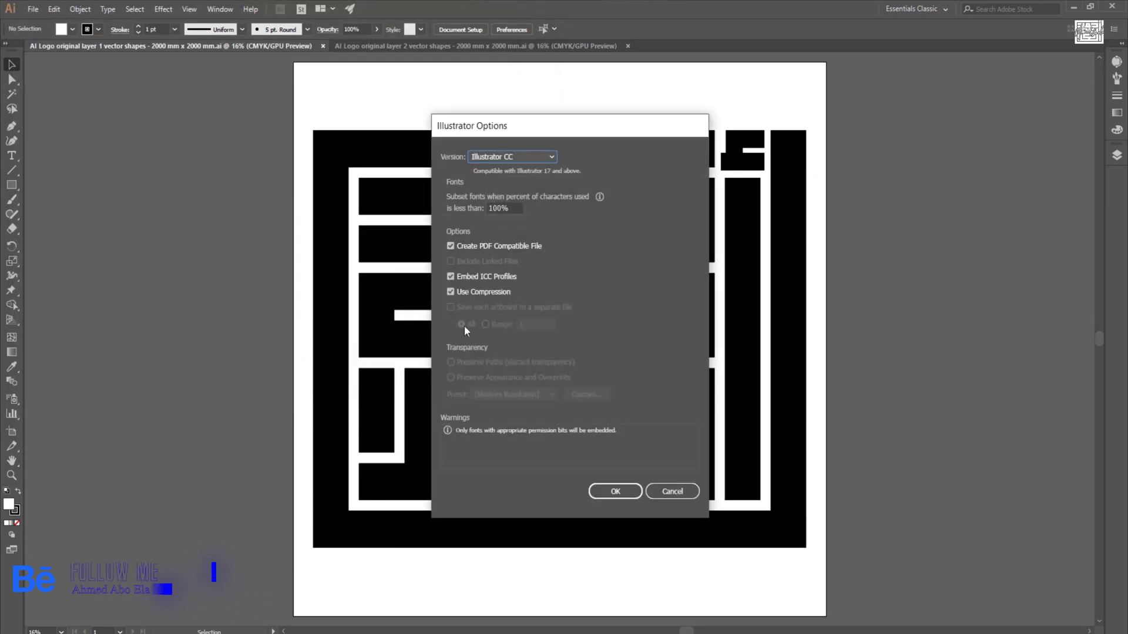
{"action": "left_click", "coordinate": [537, 157]}
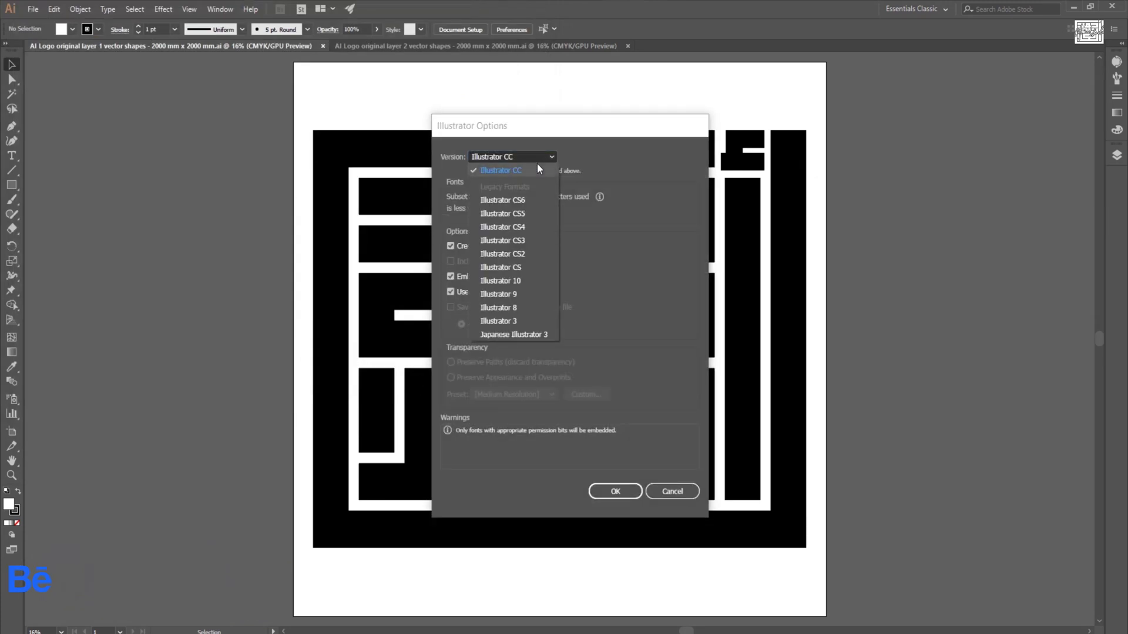
{"action": "left_click", "coordinate": [495, 307]}
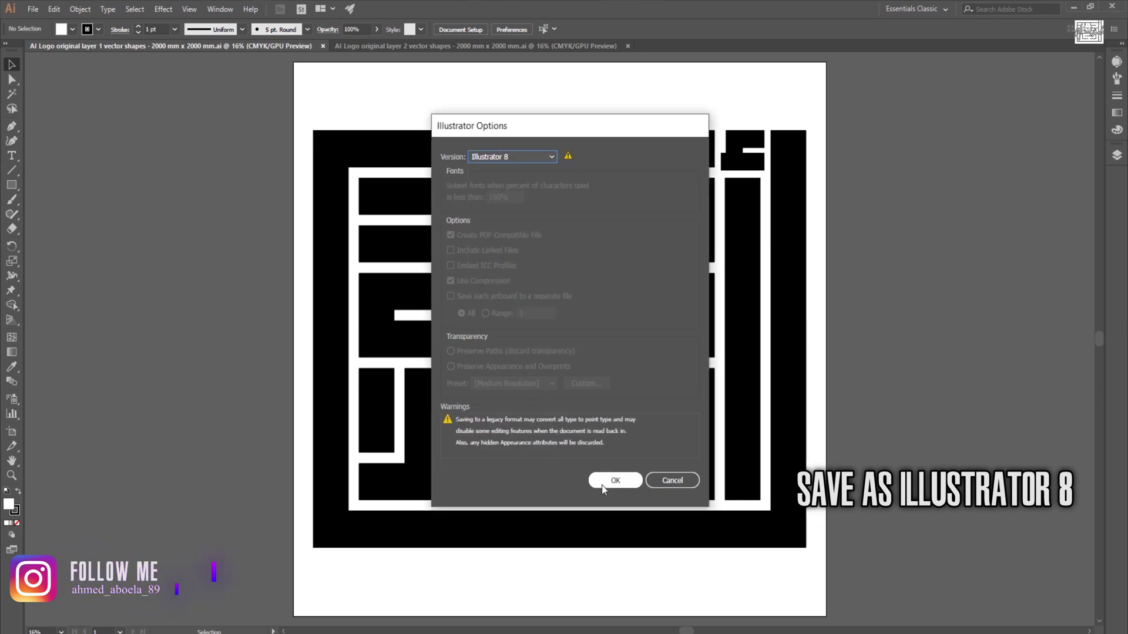
{"action": "key", "text": "Return"}
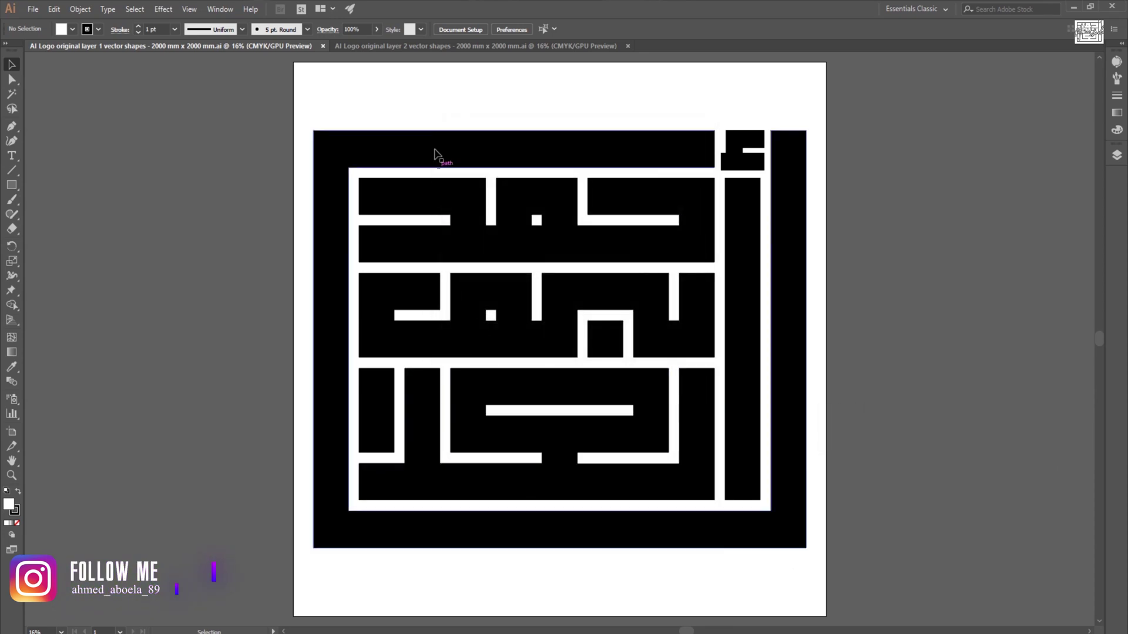
Save the layer 2 signature document to the Desktop under its existing name in Illustrator 8 format
{"action": "left_click", "coordinate": [429, 46]}
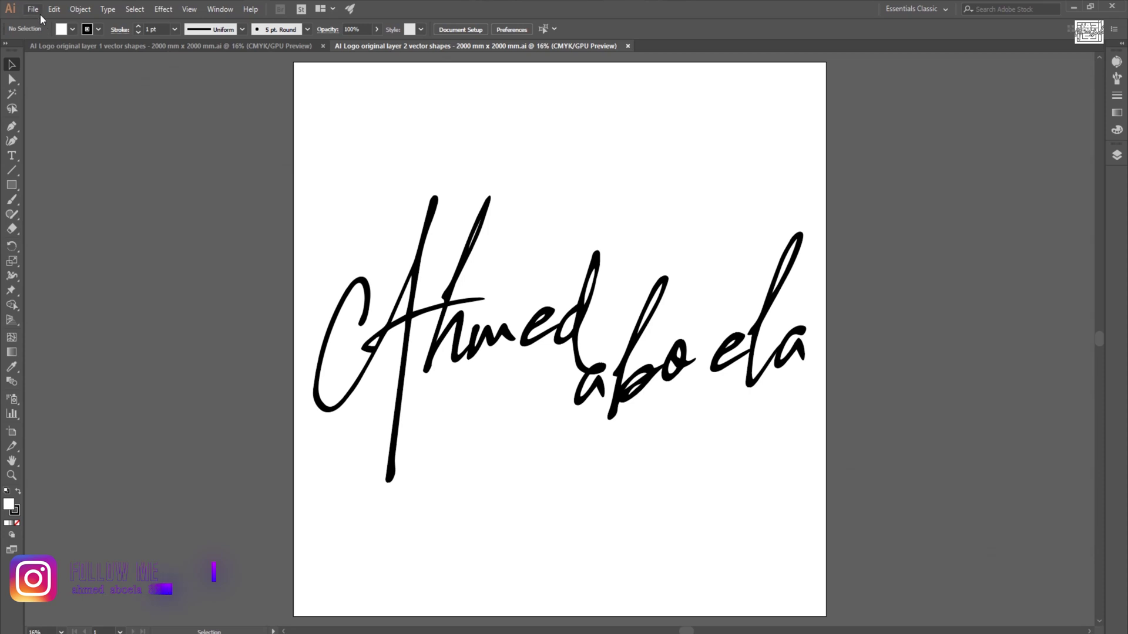
{"action": "left_click", "coordinate": [34, 10]}
{"action": "left_click", "coordinate": [65, 131]}
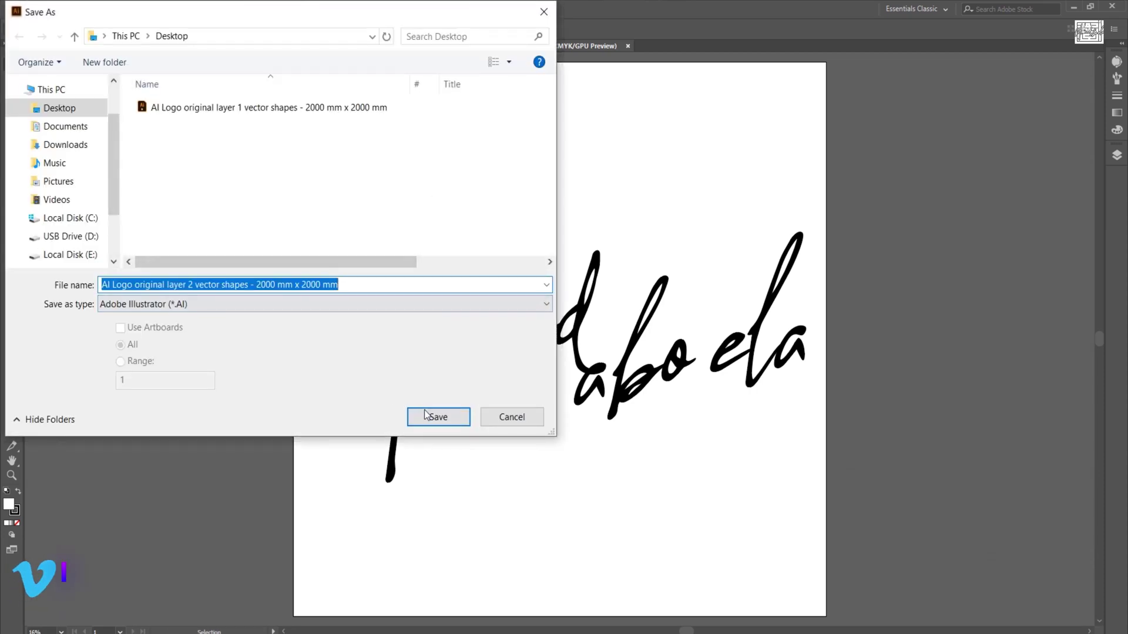
{"action": "left_click", "coordinate": [438, 416]}
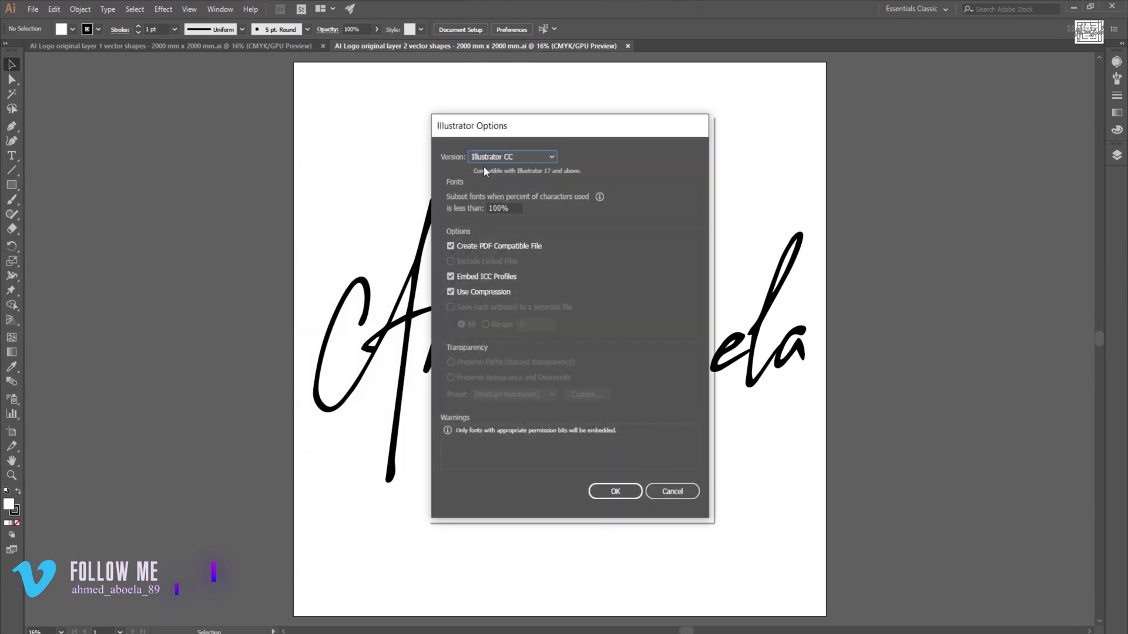
{"action": "left_click", "coordinate": [485, 156]}
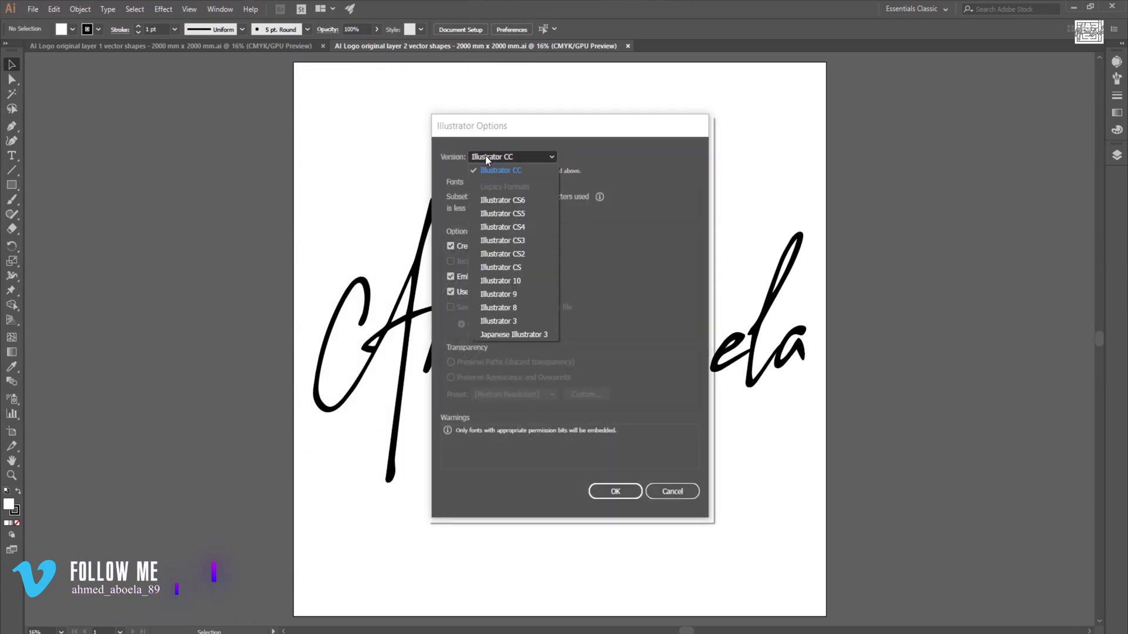
{"action": "left_click", "coordinate": [502, 308]}
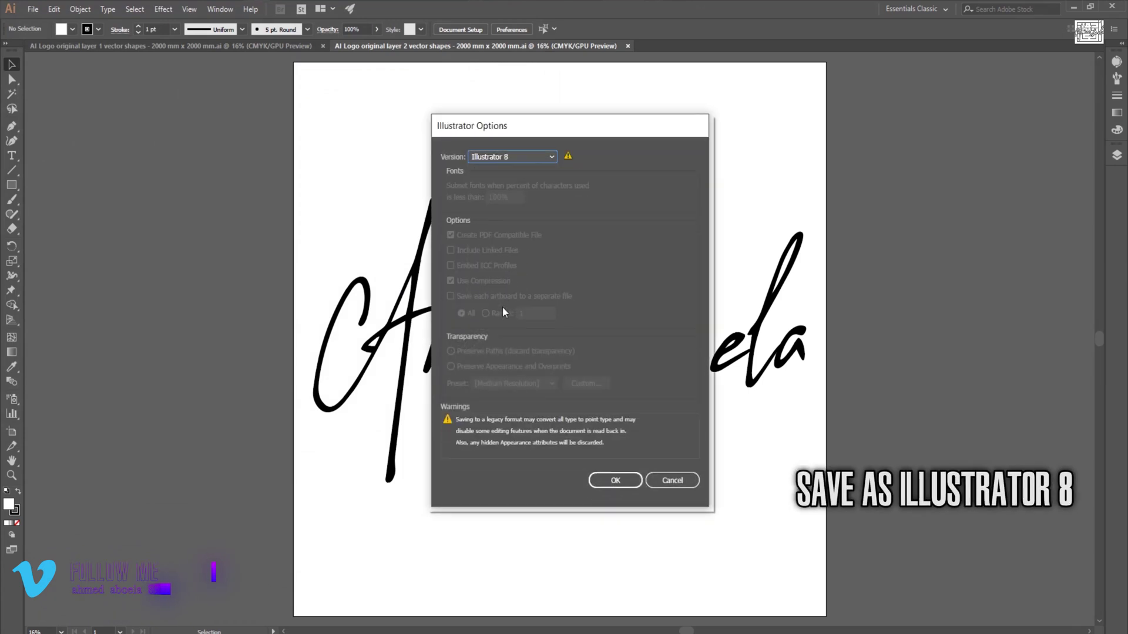
{"action": "left_click", "coordinate": [601, 483]}
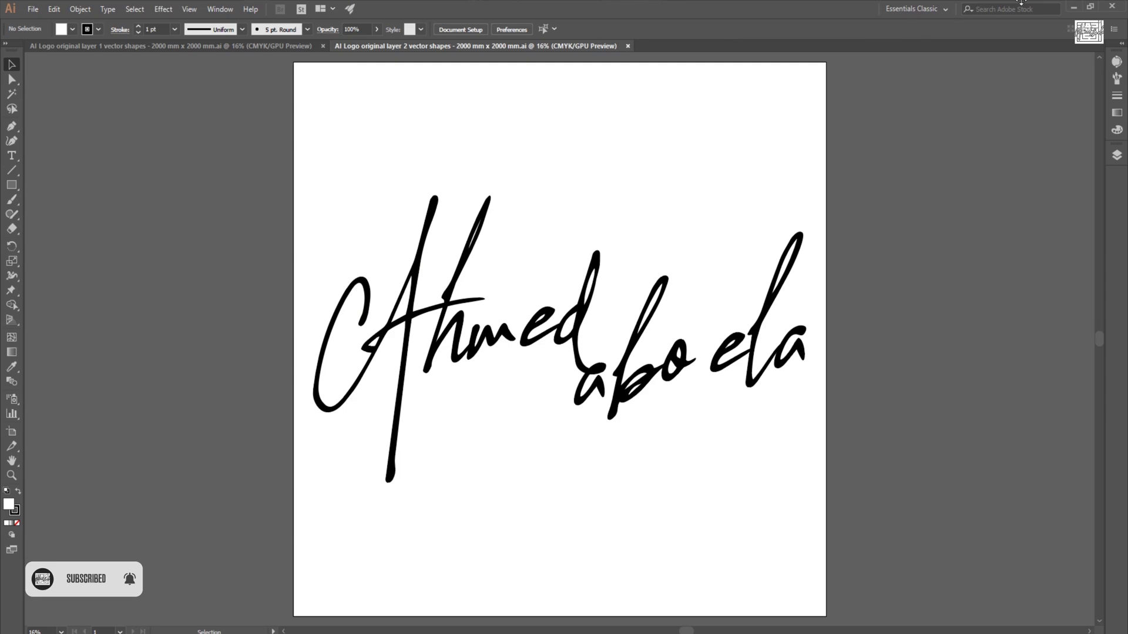
Switch to Cinema 4D and open the layer 1 vector shapes file from the Desktop, importing at scale 1 centimeter with connected splines
{"action": "left_click", "coordinate": [1074, 9]}
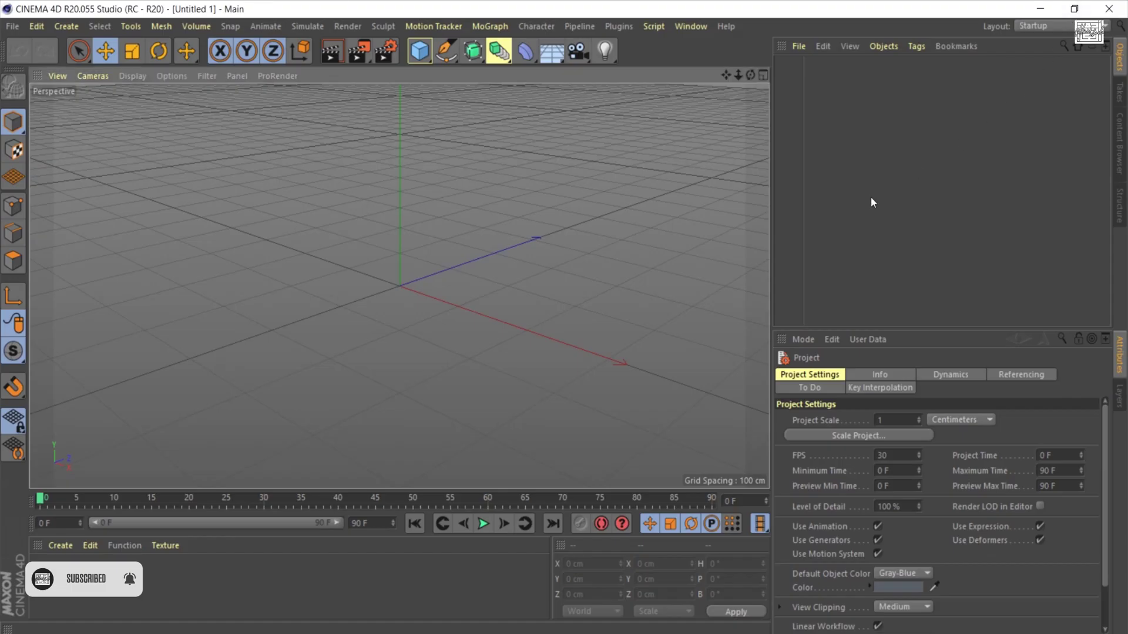
{"action": "left_click", "coordinate": [10, 28]}
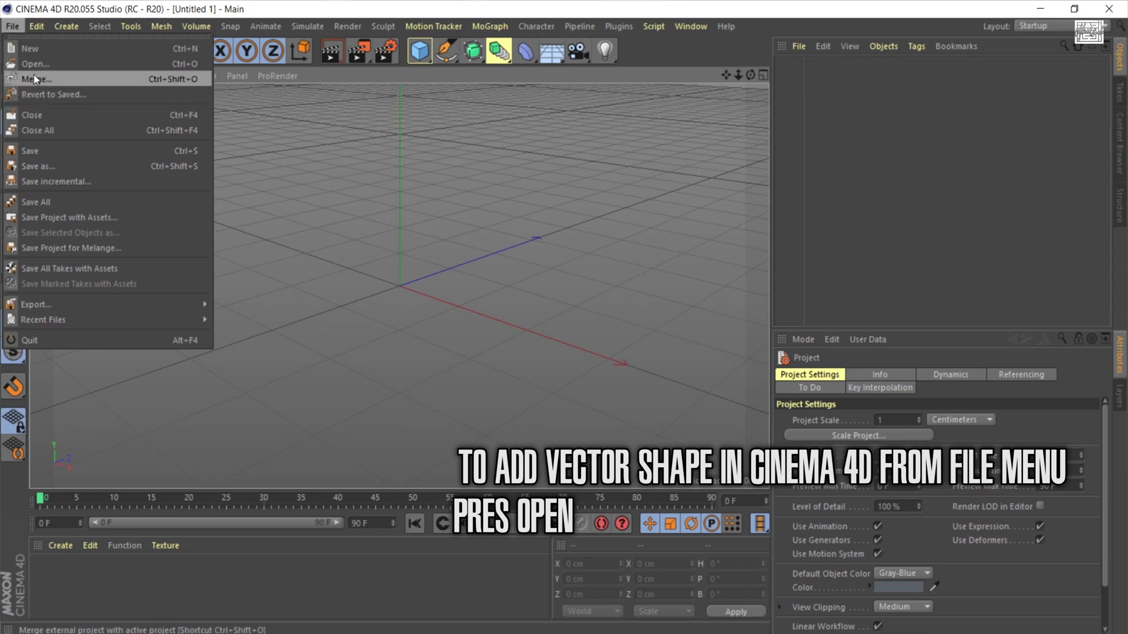
{"action": "left_click", "coordinate": [49, 66]}
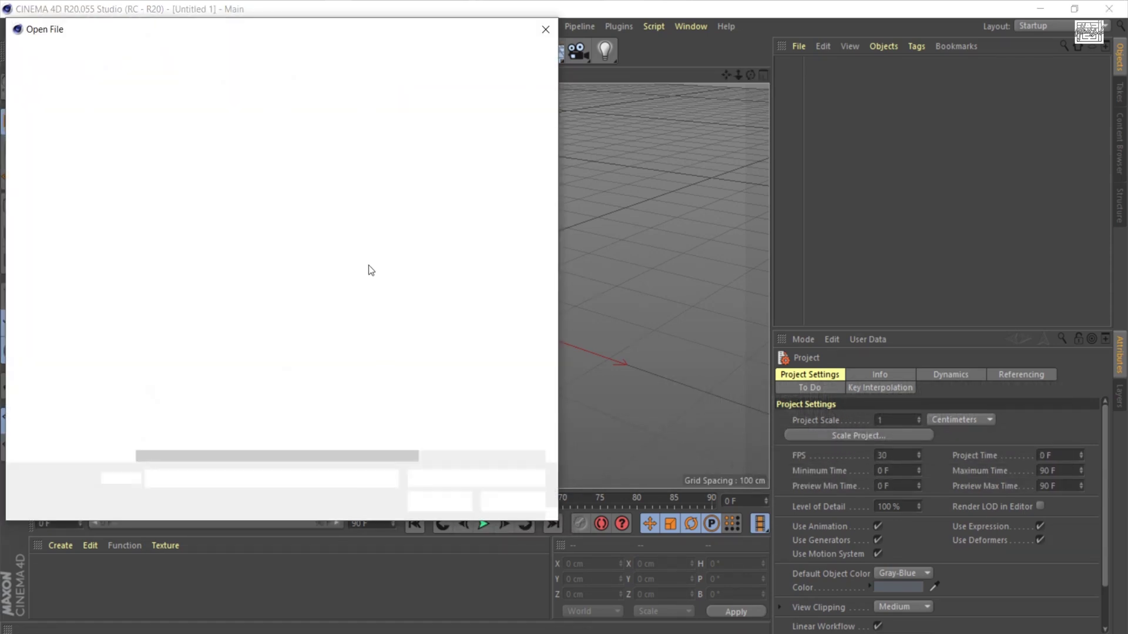
{"action": "left_click", "coordinate": [207, 125]}
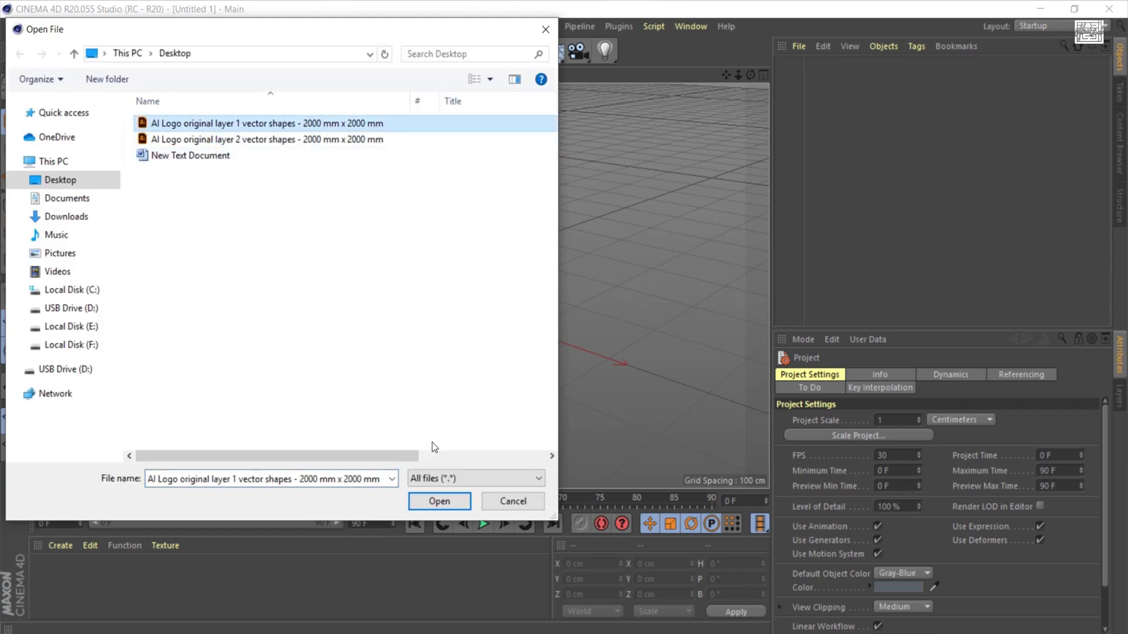
{"action": "left_click", "coordinate": [440, 501]}
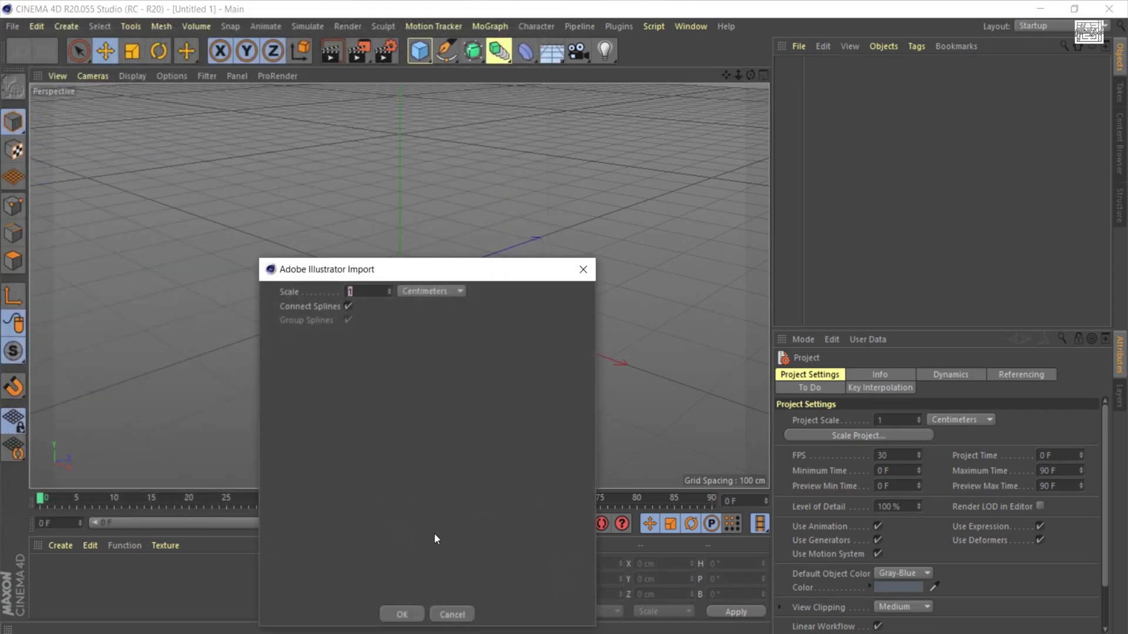
{"action": "left_click", "coordinate": [408, 610]}
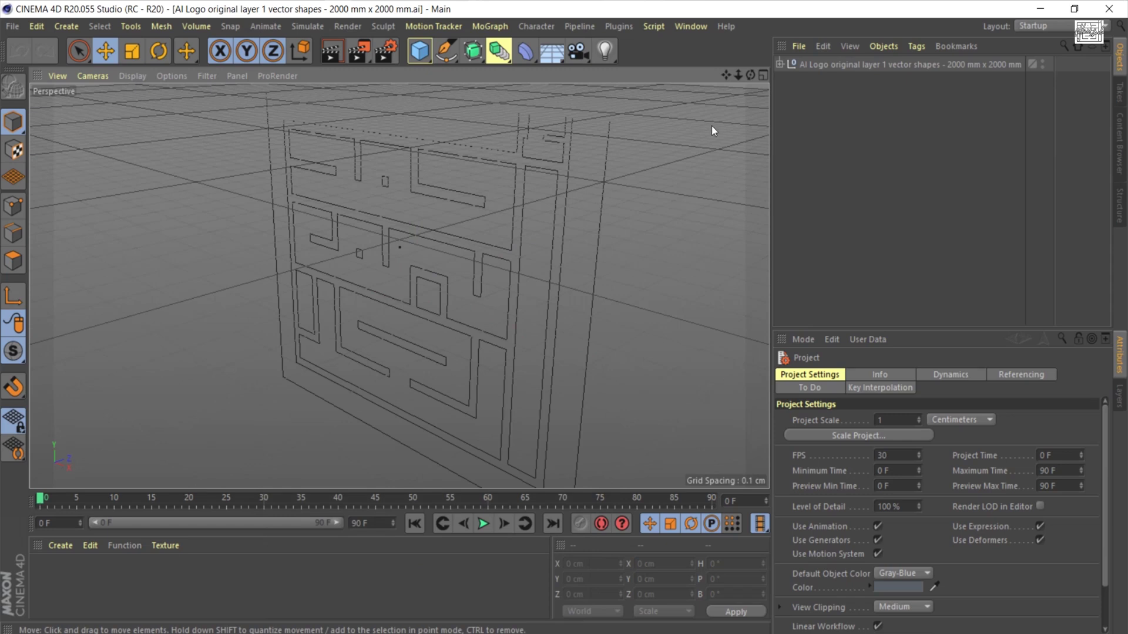
Set the layer 1 vector shapes group's X, Y and Z position to 0 cm
{"action": "left_click_drag", "start_coordinate": [738, 76], "coordinate": [726, 139]}
{"action": "left_click", "coordinate": [820, 65]}
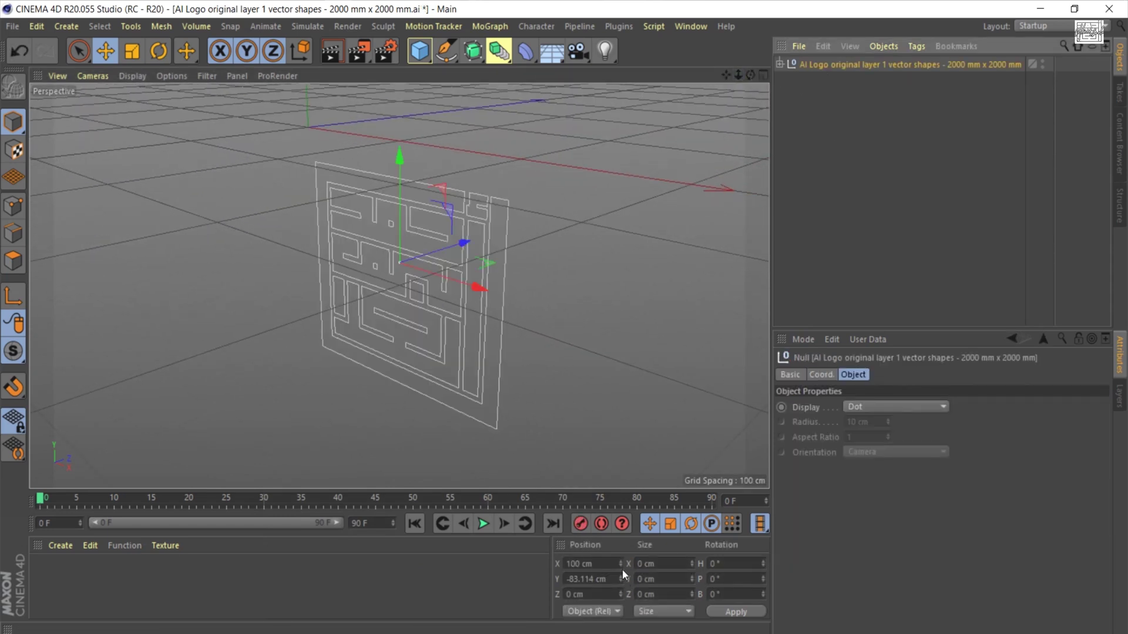
{"action": "left_click", "coordinate": [595, 564]}
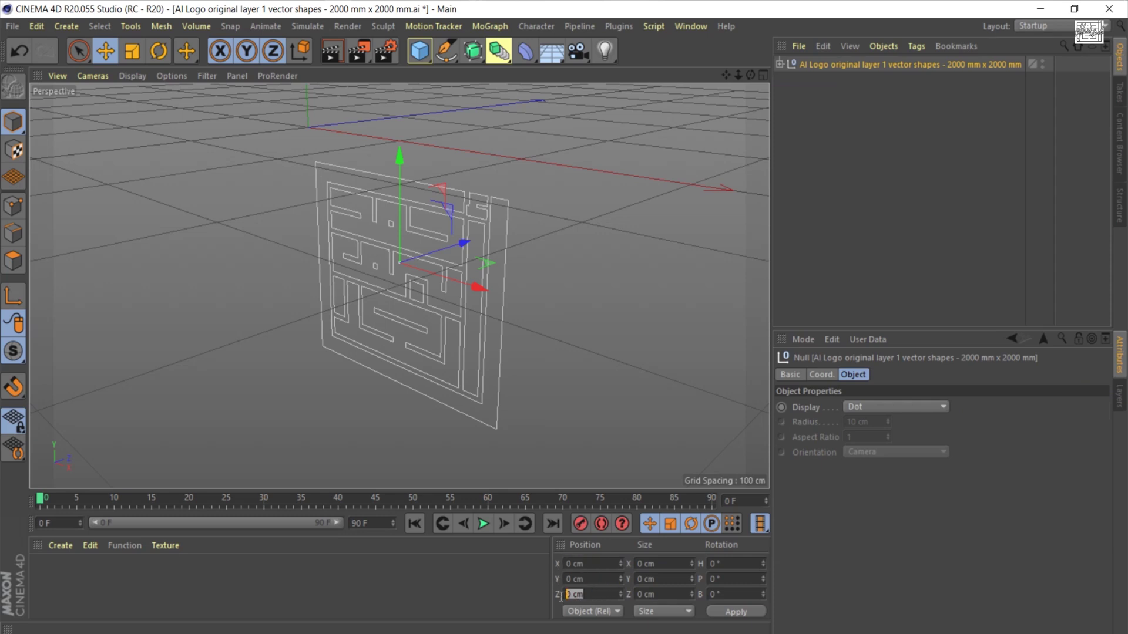
{"action": "key", "text": "Return"}
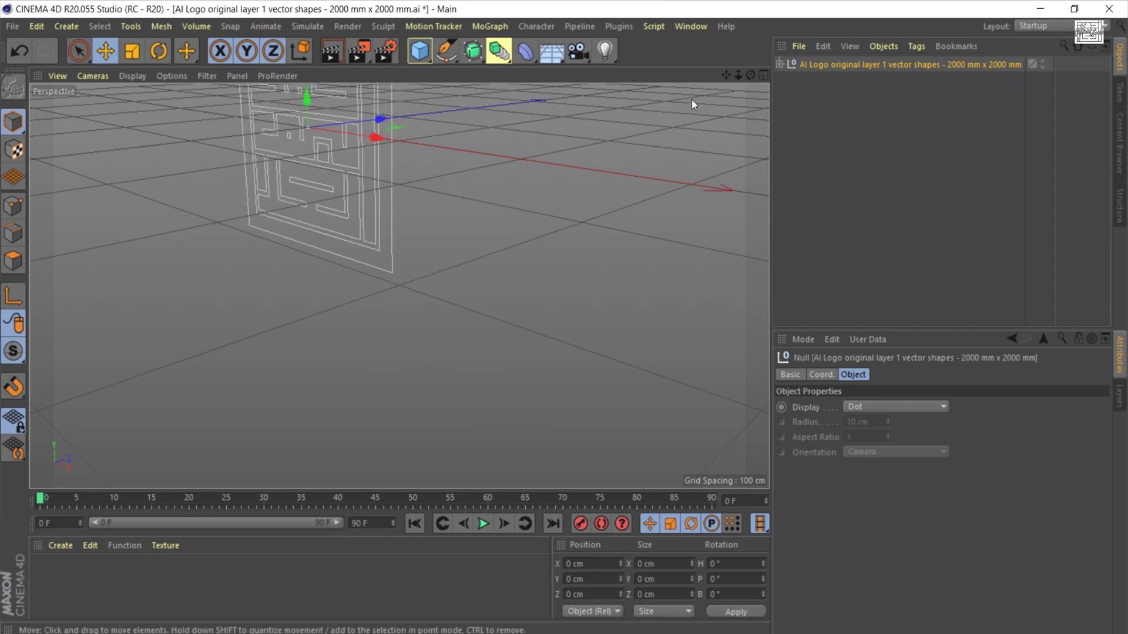
{"action": "left_click_drag", "start_coordinate": [722, 79], "coordinate": [788, 200]}
Merge the layer 2 vector shapes file from the Desktop into the current project at scale 1 centimeter with connected splines
{"action": "left_click", "coordinate": [16, 28]}
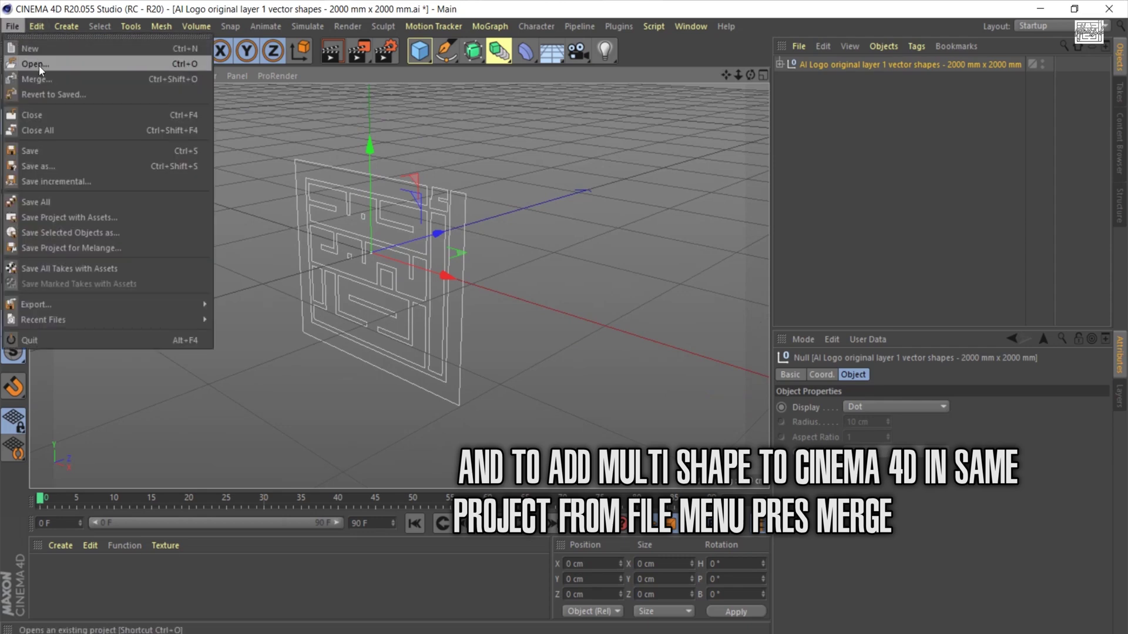
{"action": "left_click", "coordinate": [45, 80]}
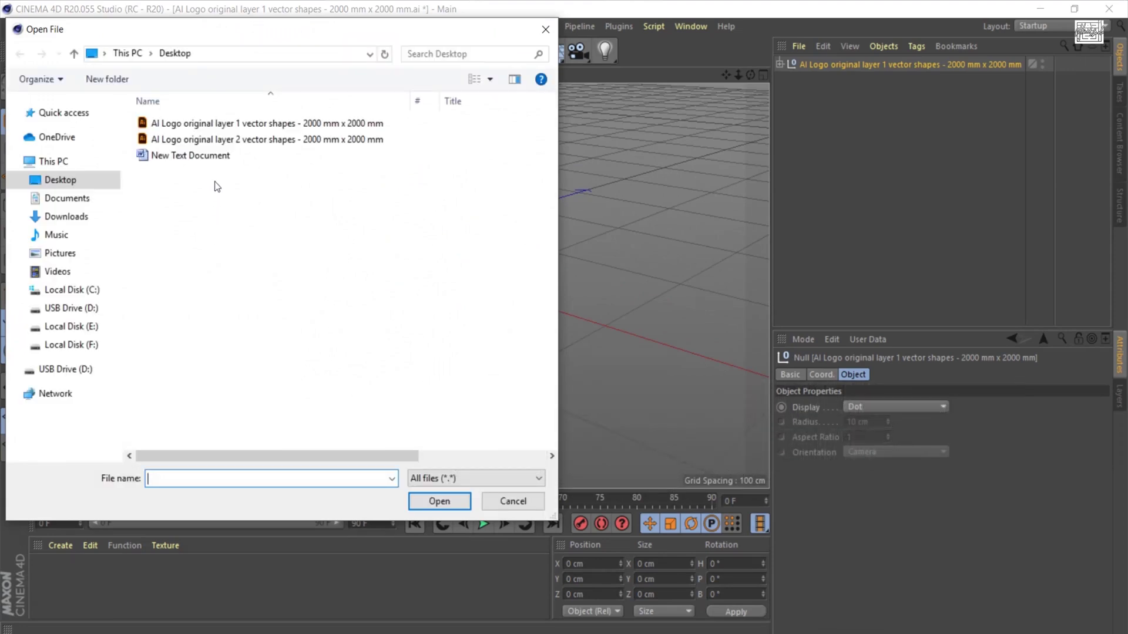
{"action": "left_click", "coordinate": [221, 140]}
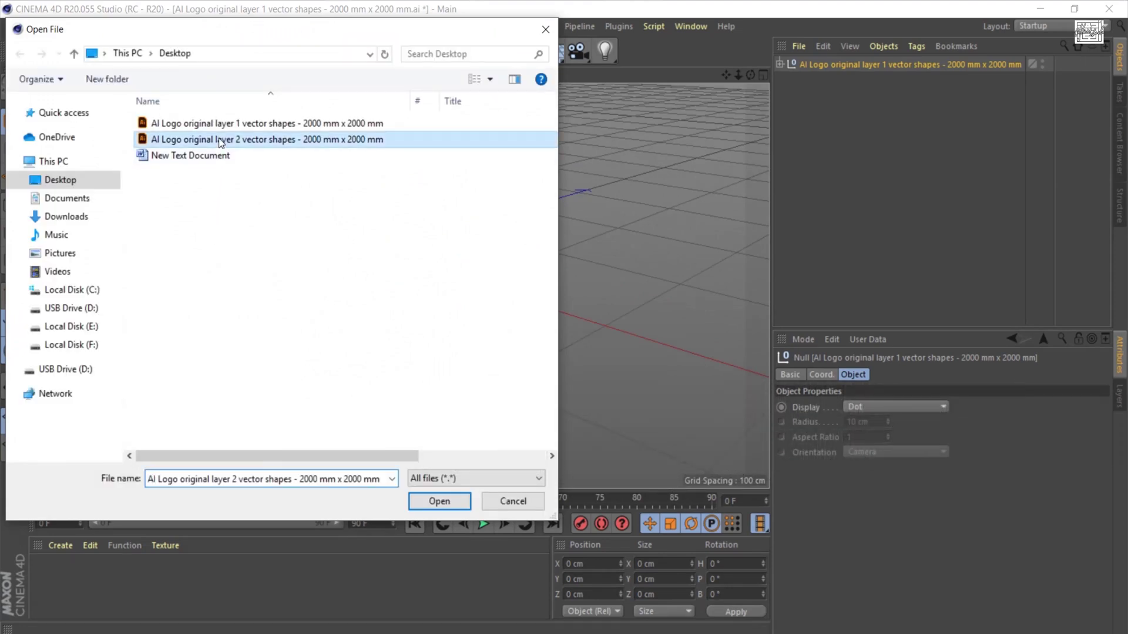
{"action": "left_click", "coordinate": [432, 503]}
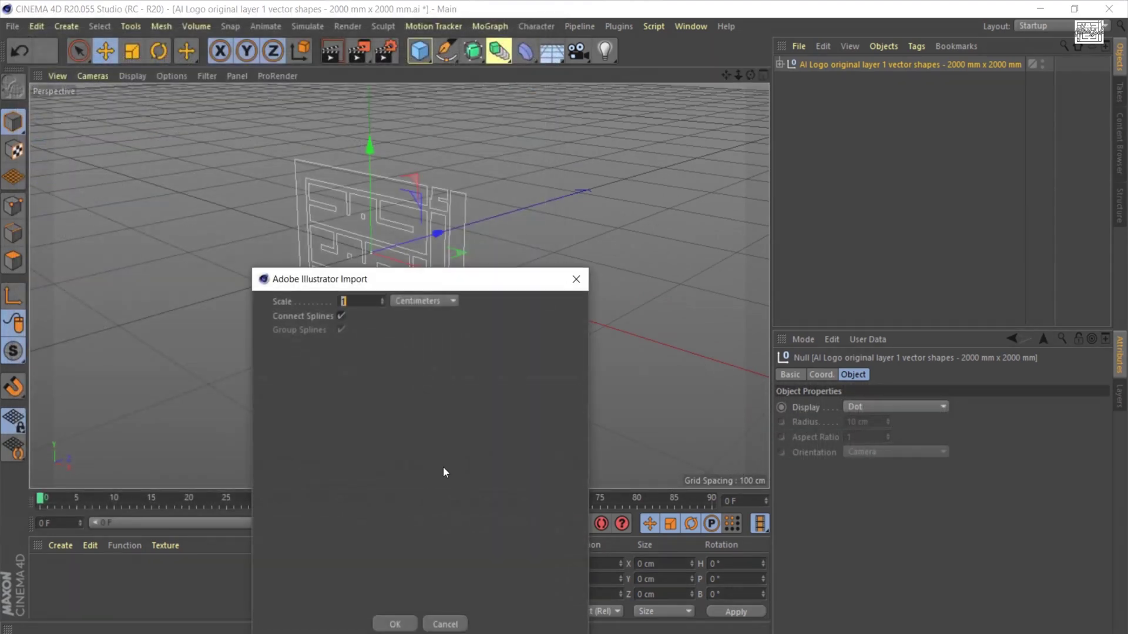
{"action": "left_click", "coordinate": [395, 624]}
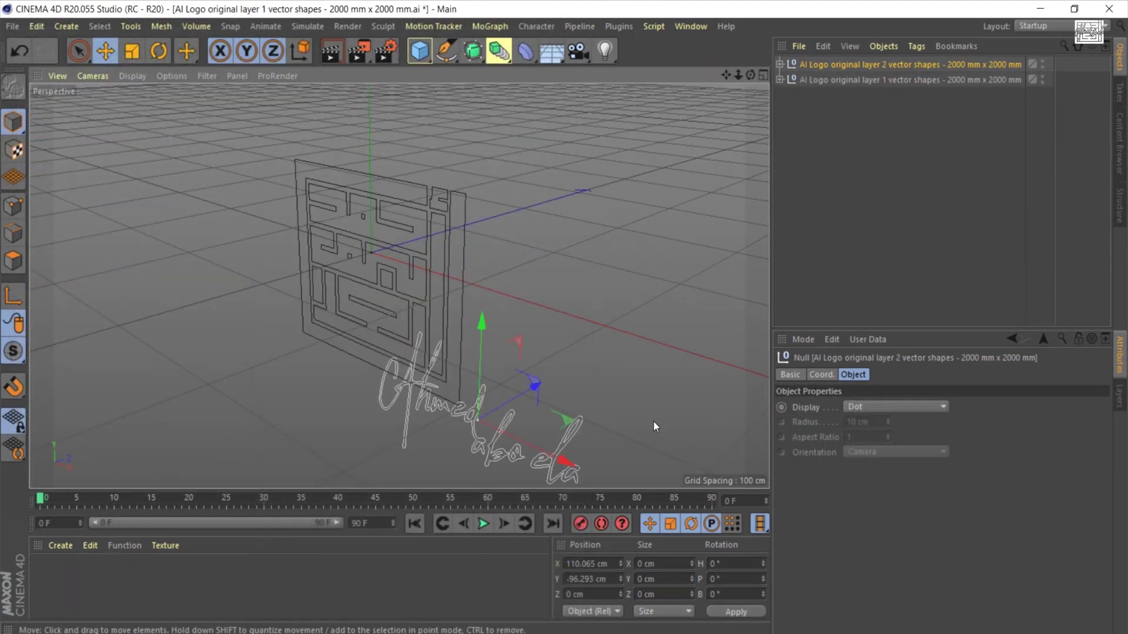
Set the layer 2 vector shapes group's X and Y position to 0 cm
{"action": "left_click_drag", "start_coordinate": [610, 564], "coordinate": [532, 566]}
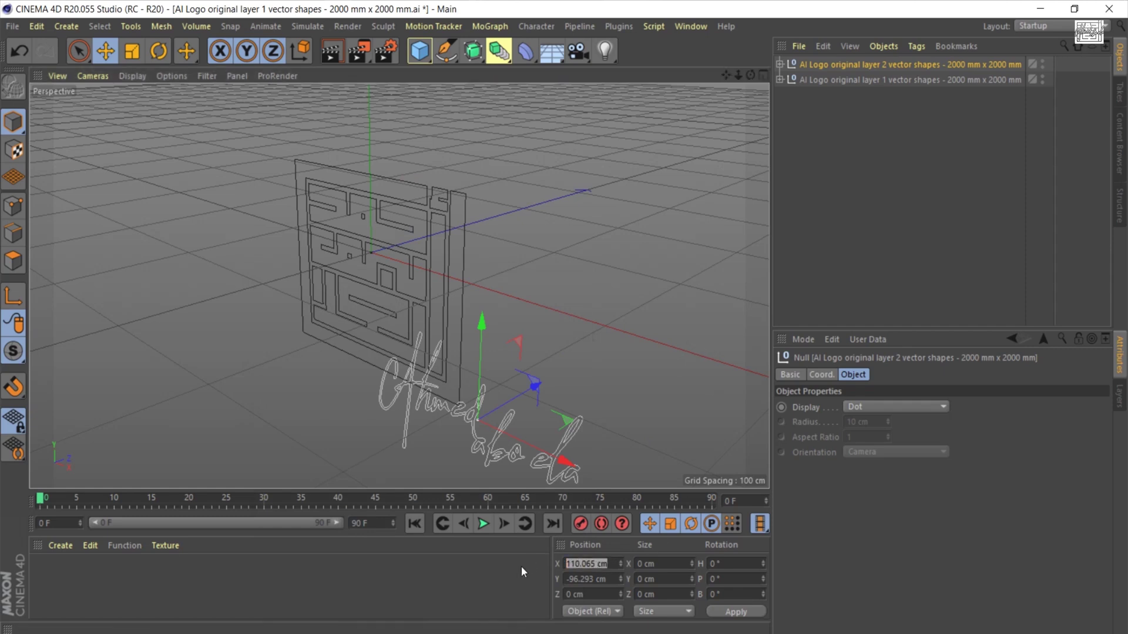
{"action": "type", "text": "0"}
{"action": "key", "text": "Return"}
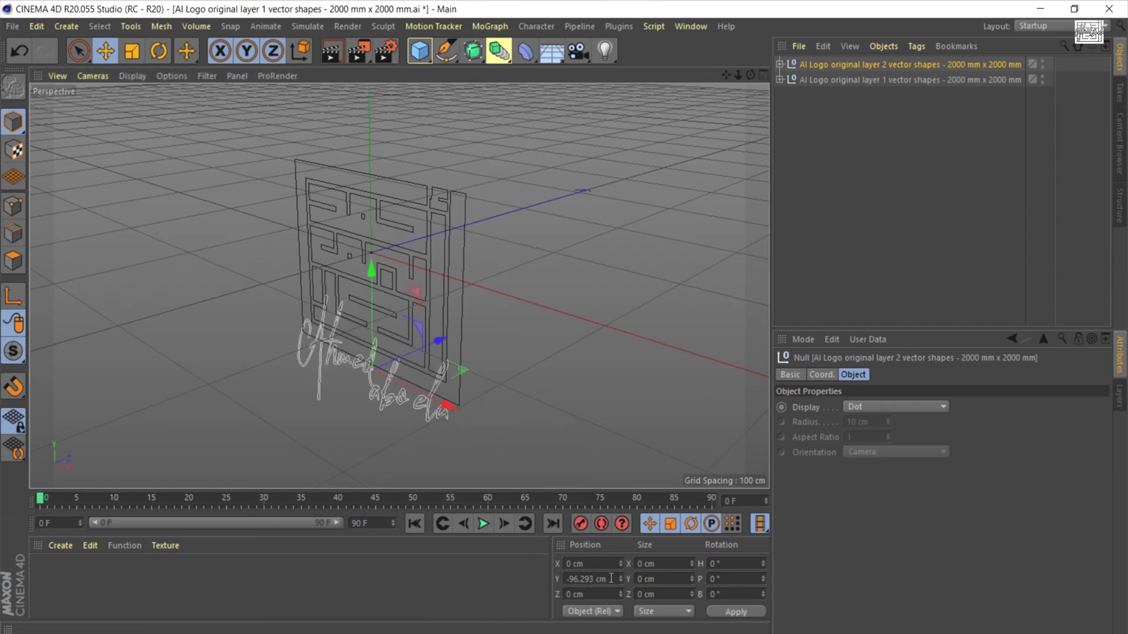
{"action": "type", "text": "0"}
{"action": "key", "text": "Return"}
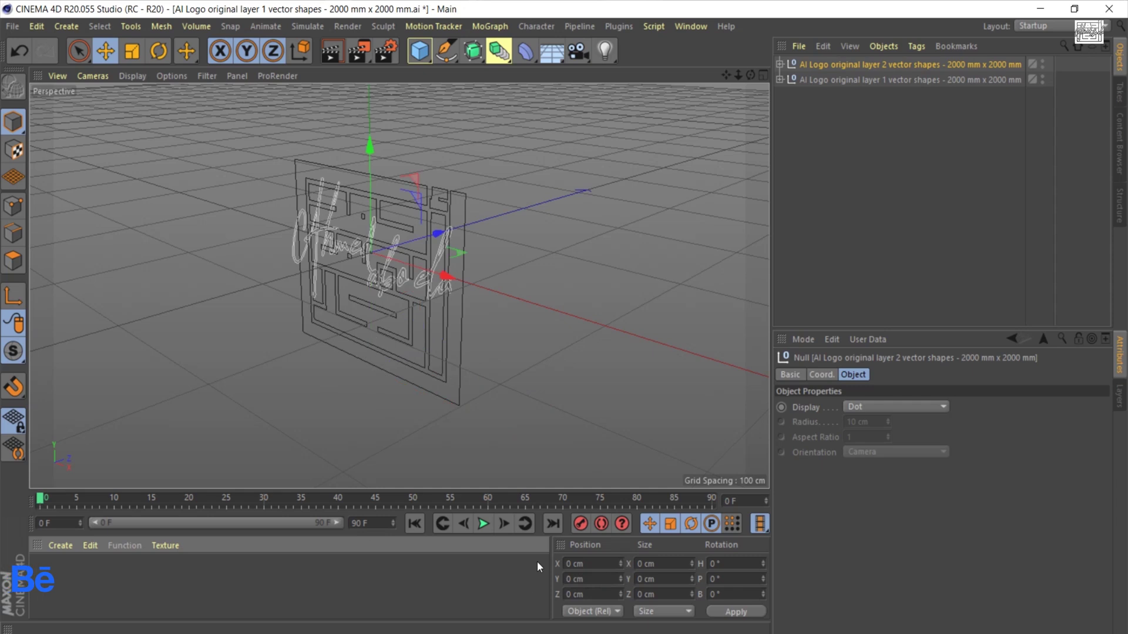
Switch to the front view and toggle the enabled state of Path 1 in the layer 2 vector shapes group
{"action": "left_click", "coordinate": [763, 76]}
{"action": "left_click", "coordinate": [763, 287]}
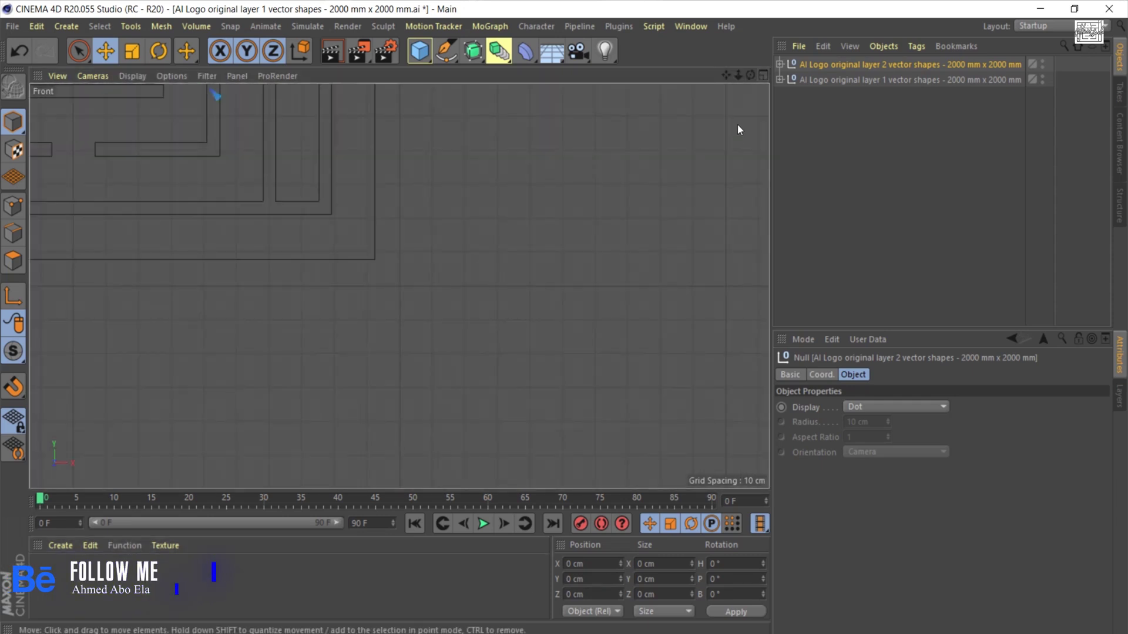
{"action": "left_click_drag", "start_coordinate": [720, 156], "coordinate": [721, 137]}
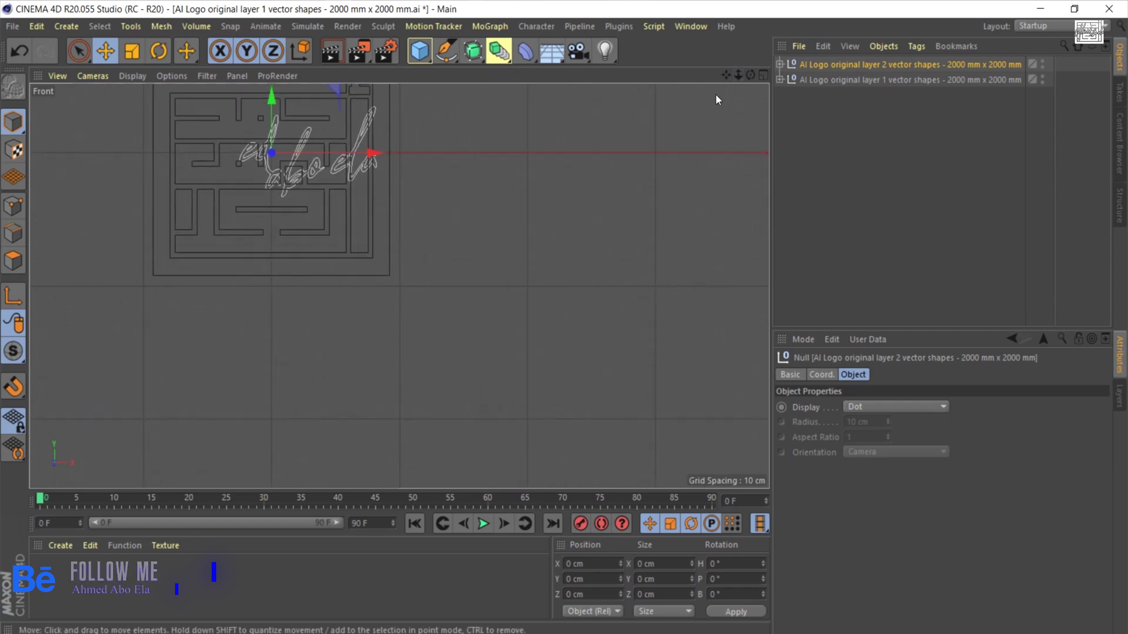
{"action": "left_click_drag", "start_coordinate": [725, 74], "coordinate": [853, 206]}
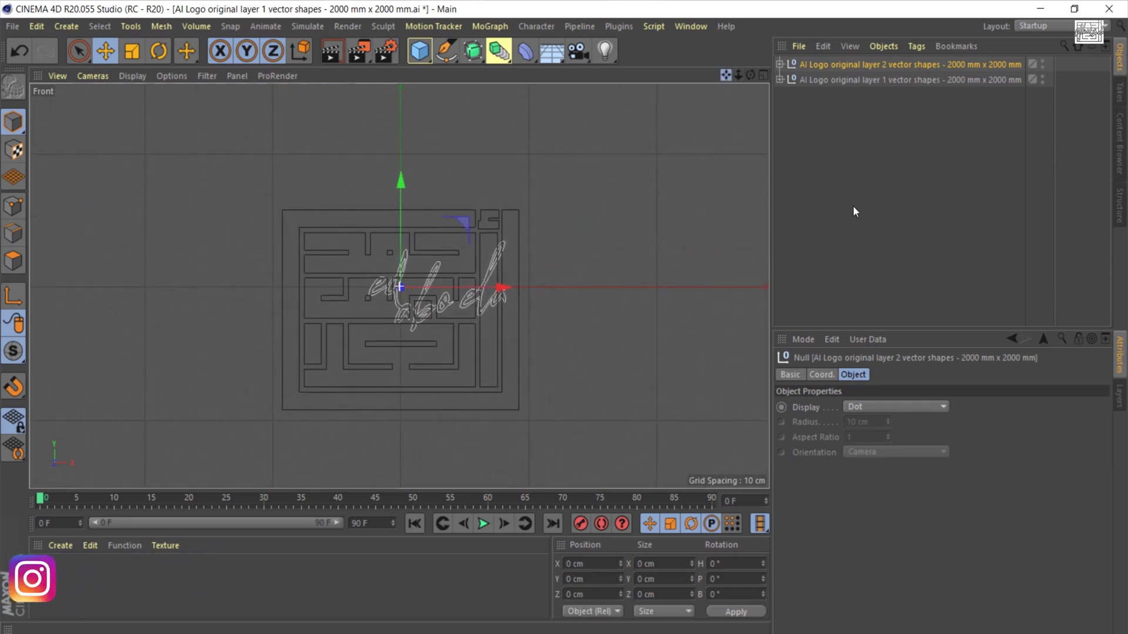
{"action": "left_click_drag", "start_coordinate": [853, 206], "coordinate": [852, 205]}
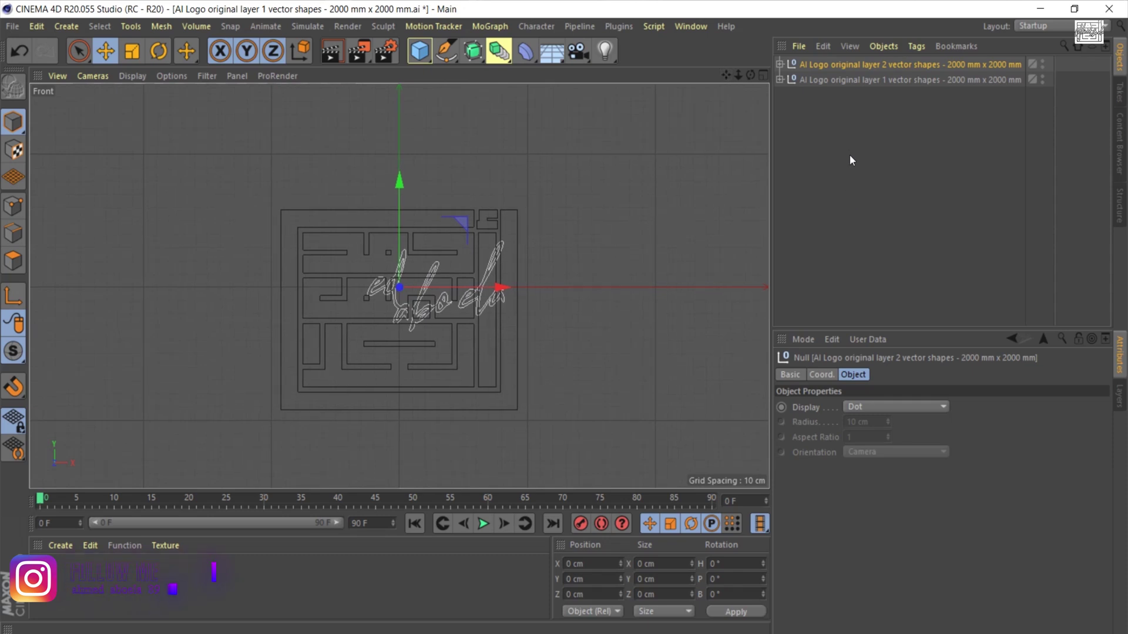
{"action": "left_click", "coordinate": [778, 63]}
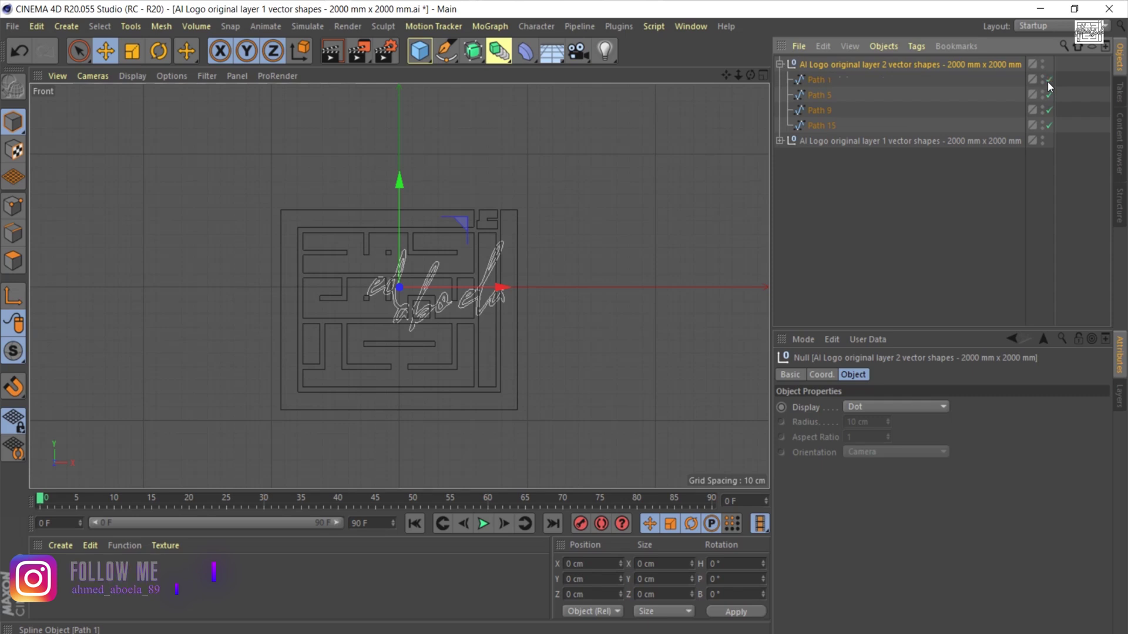
{"action": "left_click", "coordinate": [1048, 80]}
{"action": "left_click", "coordinate": [780, 63]}
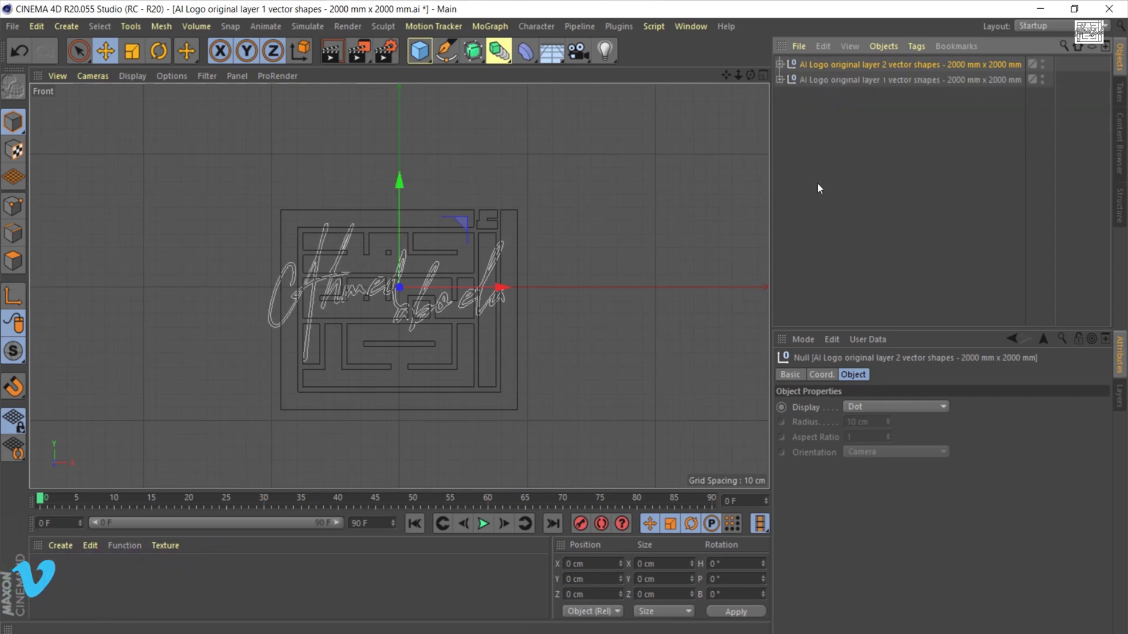
Move the layer 1 vector shapes group in the front view to about X -9.8 cm and Y 17.8 cm
{"action": "left_click", "coordinate": [823, 79]}
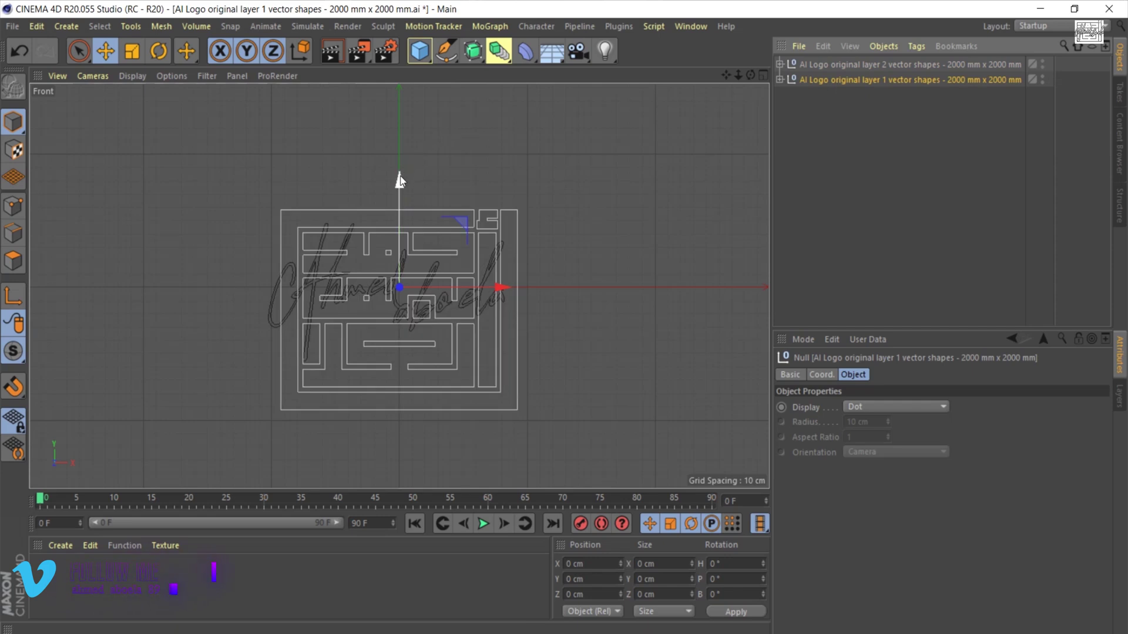
{"action": "left_click_drag", "start_coordinate": [399, 180], "coordinate": [404, 154]}
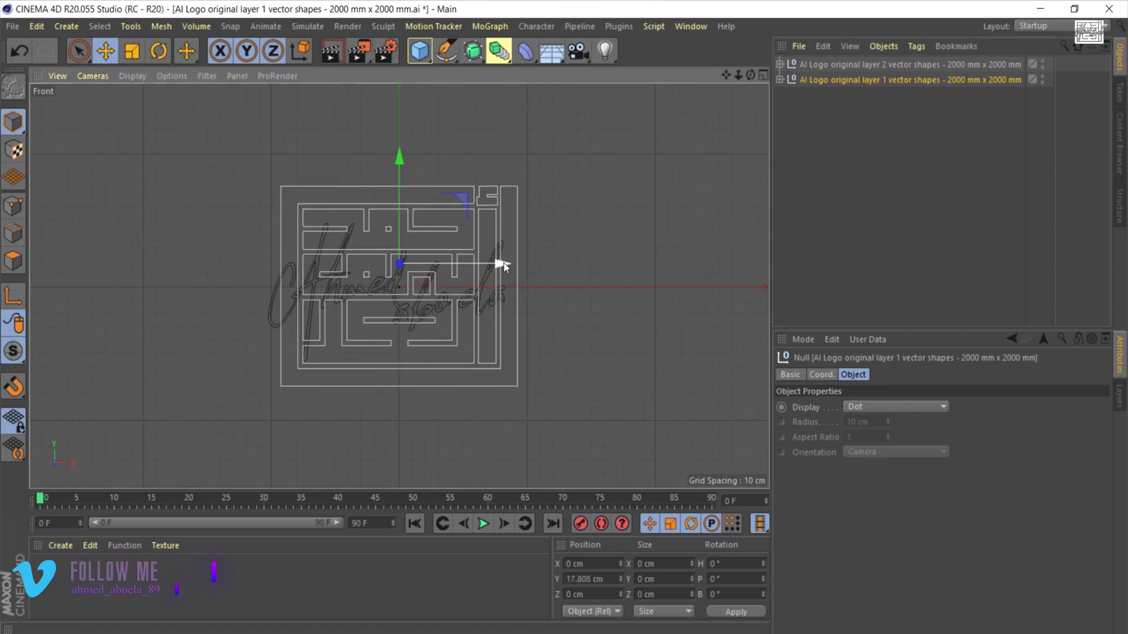
{"action": "left_click_drag", "start_coordinate": [503, 265], "coordinate": [491, 266]}
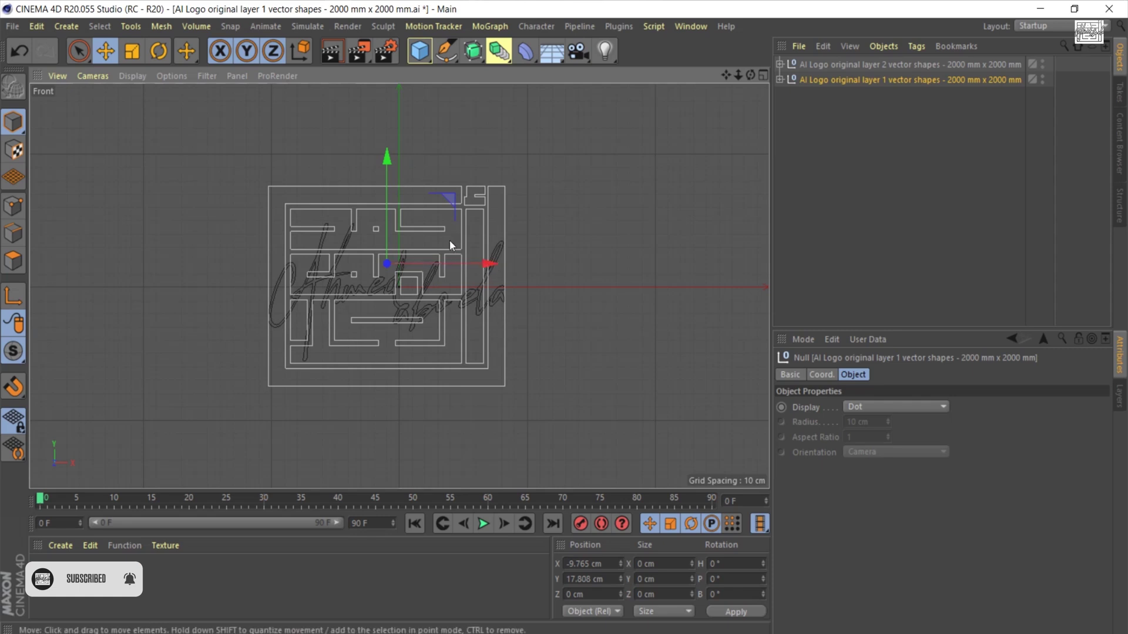
Switch to the perspective view and move the layer 2 vector shapes group along Z in front of layer 1
{"action": "left_click", "coordinate": [762, 76]}
{"action": "left_click", "coordinate": [396, 79]}
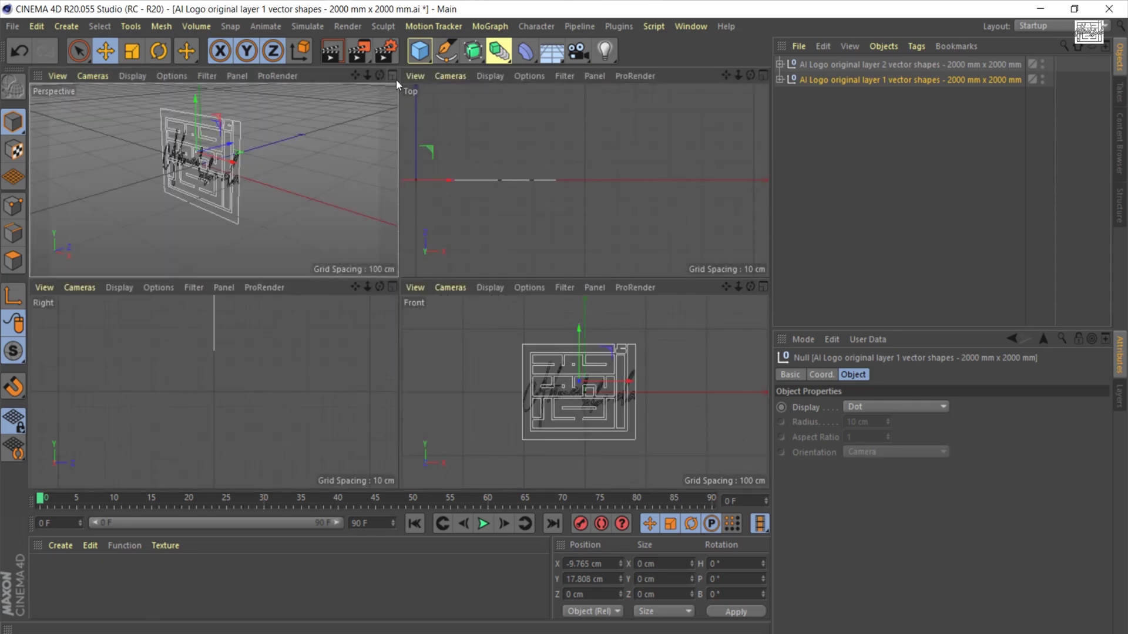
{"action": "left_click", "coordinate": [823, 67]}
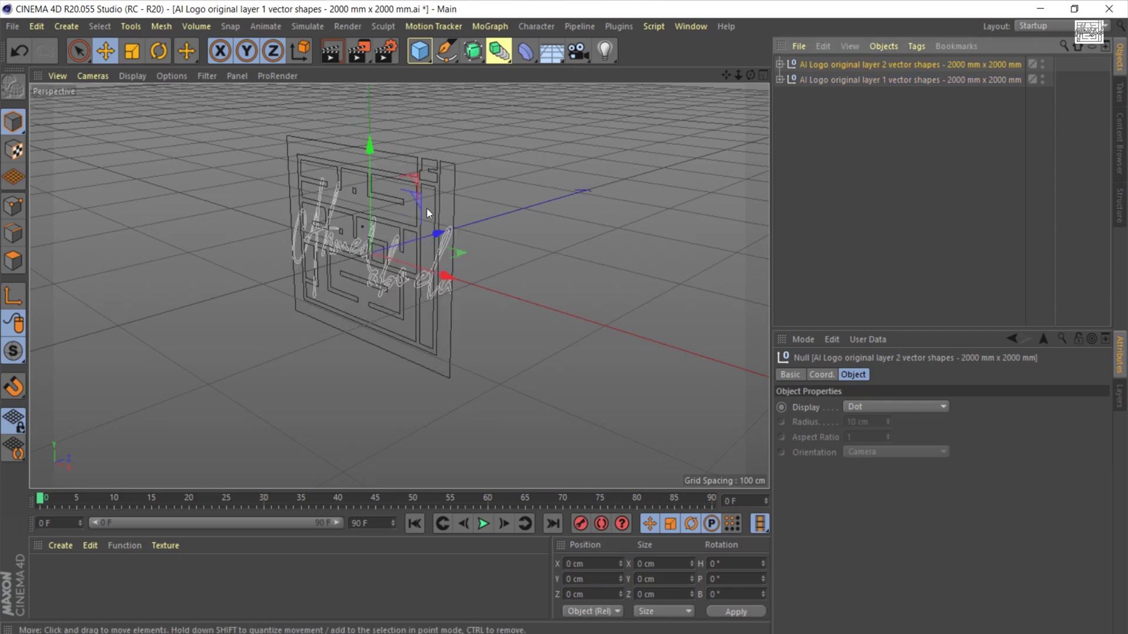
{"action": "left_click_drag", "start_coordinate": [438, 236], "coordinate": [415, 237]}
Apply a hierarchical Extrude to the layer 2 vector shapes group and move it to about -28.5 cm on Z
{"action": "left_click_drag", "start_coordinate": [475, 57], "coordinate": [626, 76]}
{"action": "left_click_drag", "start_coordinate": [809, 79], "coordinate": [810, 65]}
{"action": "left_click", "coordinate": [811, 65]}
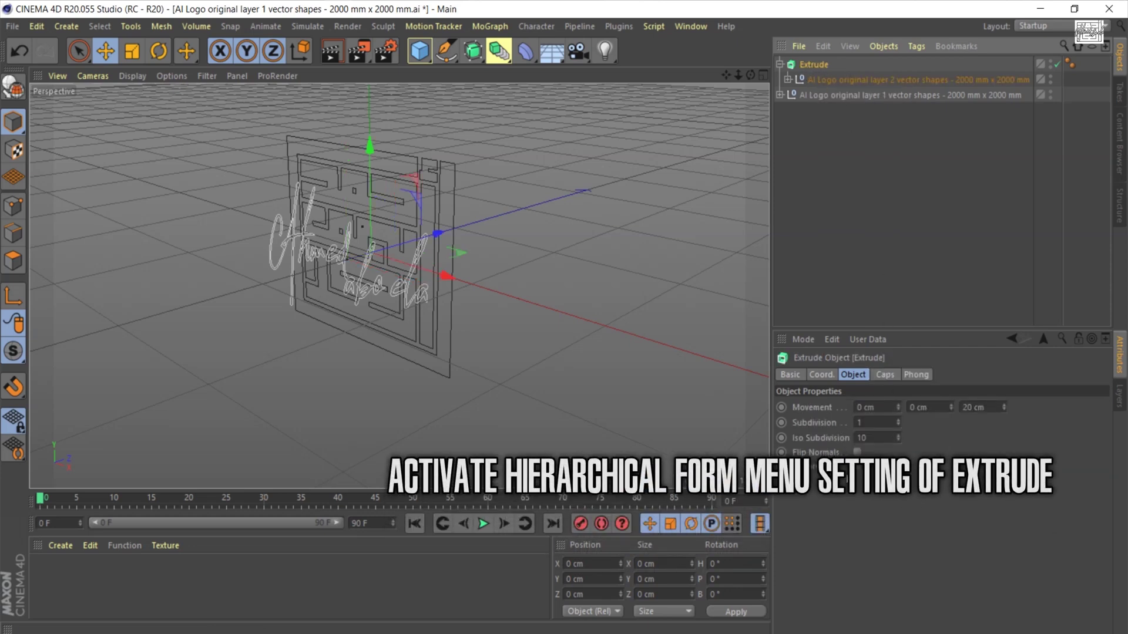
{"action": "left_click", "coordinate": [858, 468]}
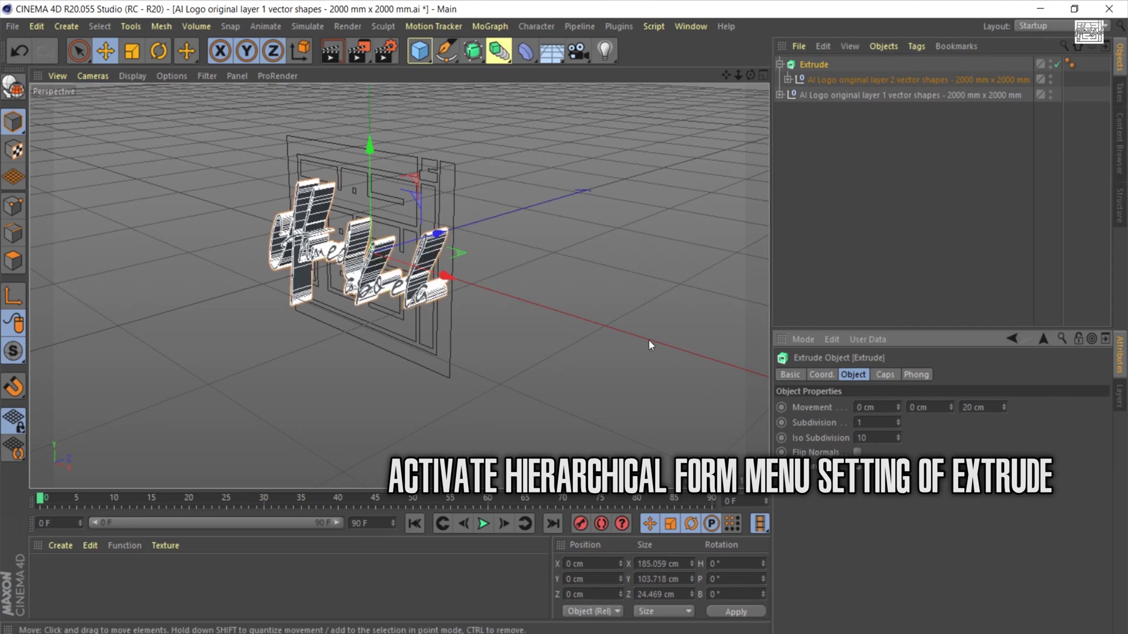
{"action": "left_click_drag", "start_coordinate": [436, 235], "coordinate": [404, 246]}
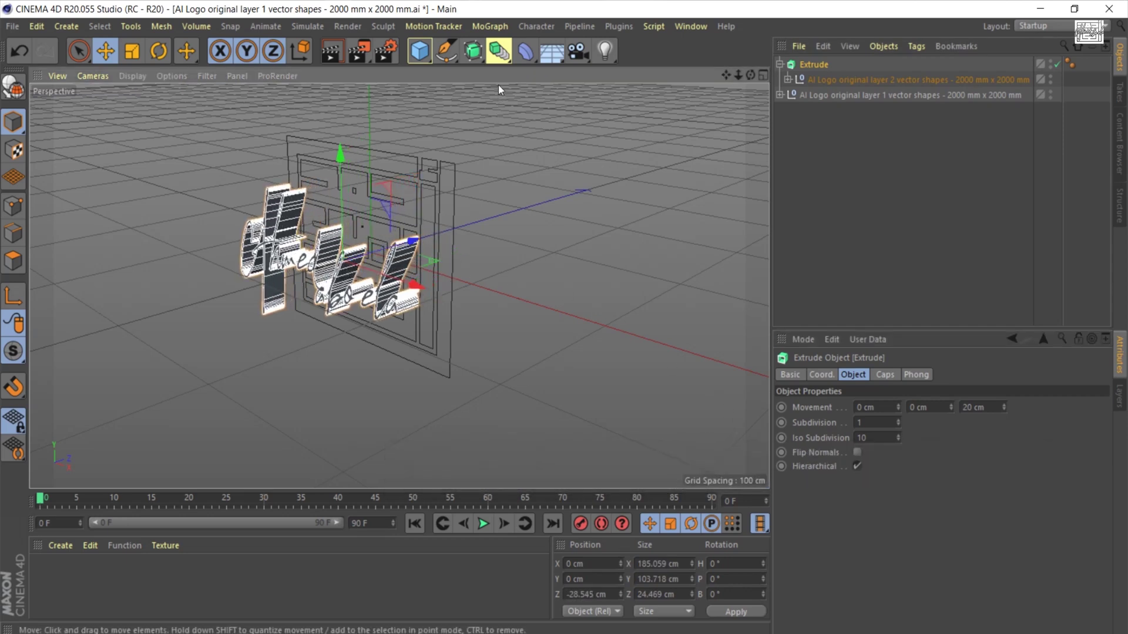
Add a second Extrude, nest the layer 1 vector shapes group under it and enable Hierarchical
{"action": "left_click", "coordinate": [475, 53]}
{"action": "left_click", "coordinate": [624, 74]}
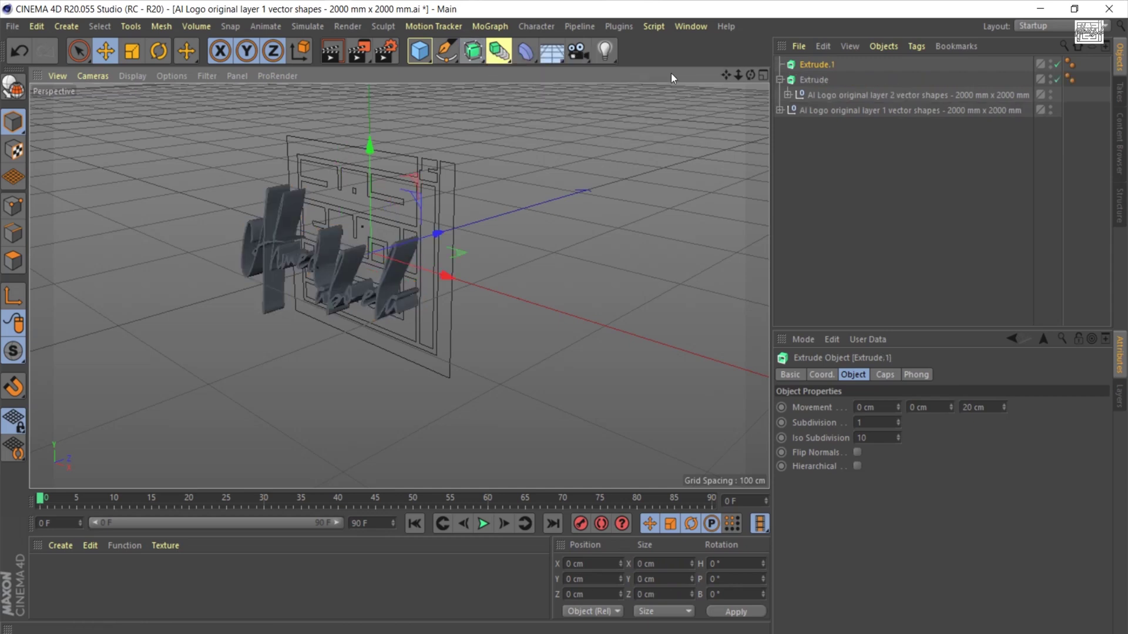
{"action": "left_click_drag", "start_coordinate": [821, 64], "coordinate": [812, 97]}
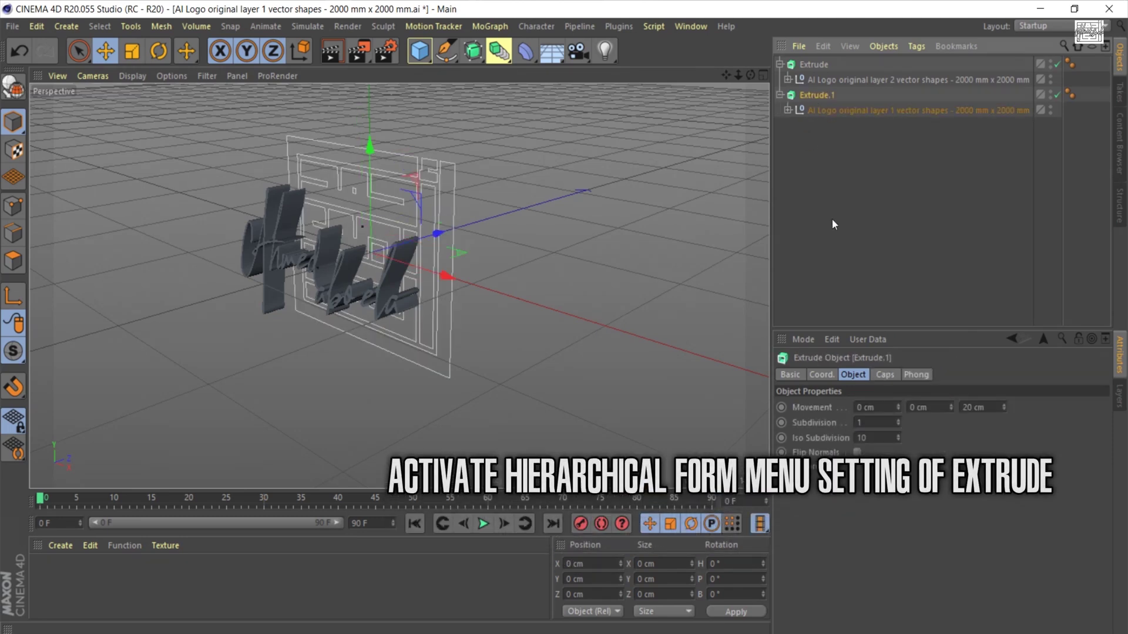
{"action": "left_click", "coordinate": [857, 468]}
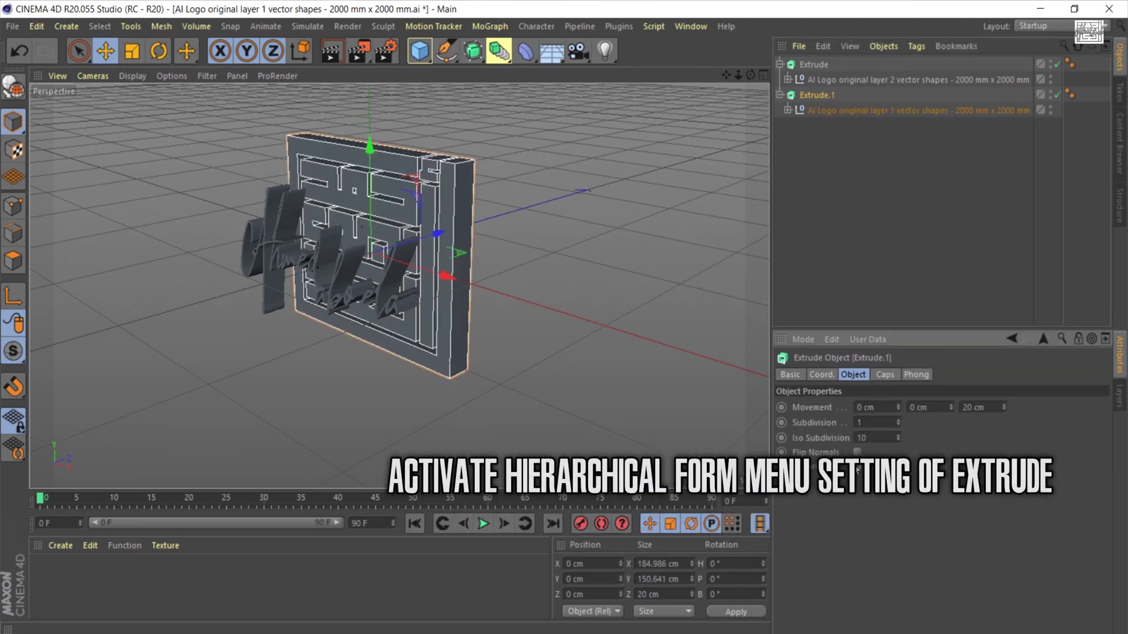
Move the layer 1 extrusion along Z towards the lettering, to about -30.9 cm
{"action": "left_click_drag", "start_coordinate": [750, 76], "coordinate": [745, 122]}
{"action": "left_click_drag", "start_coordinate": [739, 77], "coordinate": [785, 78]}
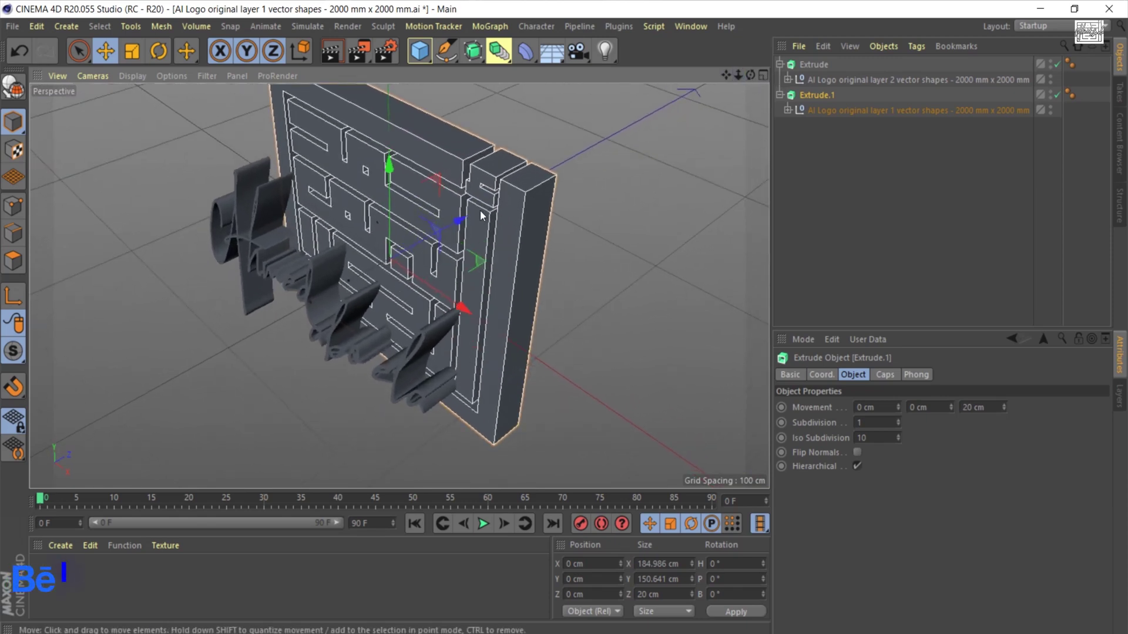
{"action": "left_click_drag", "start_coordinate": [460, 220], "coordinate": [417, 232]}
{"action": "mouse_move", "coordinate": [752, 75]}
{"action": "left_mouse_down"}
{"action": "mouse_move", "coordinate": [712, 52]}
{"action": "mouse_move", "coordinate": [676, 53]}
{"action": "mouse_move", "coordinate": [771, 59]}
{"action": "mouse_move", "coordinate": [746, 86]}
{"action": "left_mouse_up"}
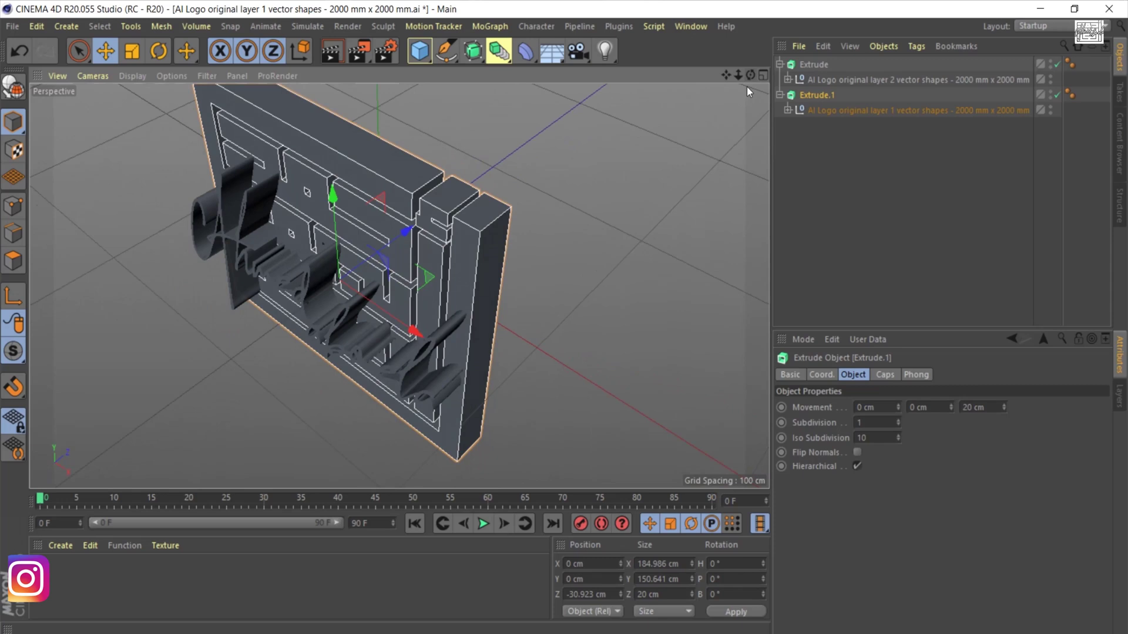
Set the layer 2 lettering's extrusion depth to 2 cm and move it to about -11.8 cm on Z
{"action": "left_click", "coordinate": [347, 316]}
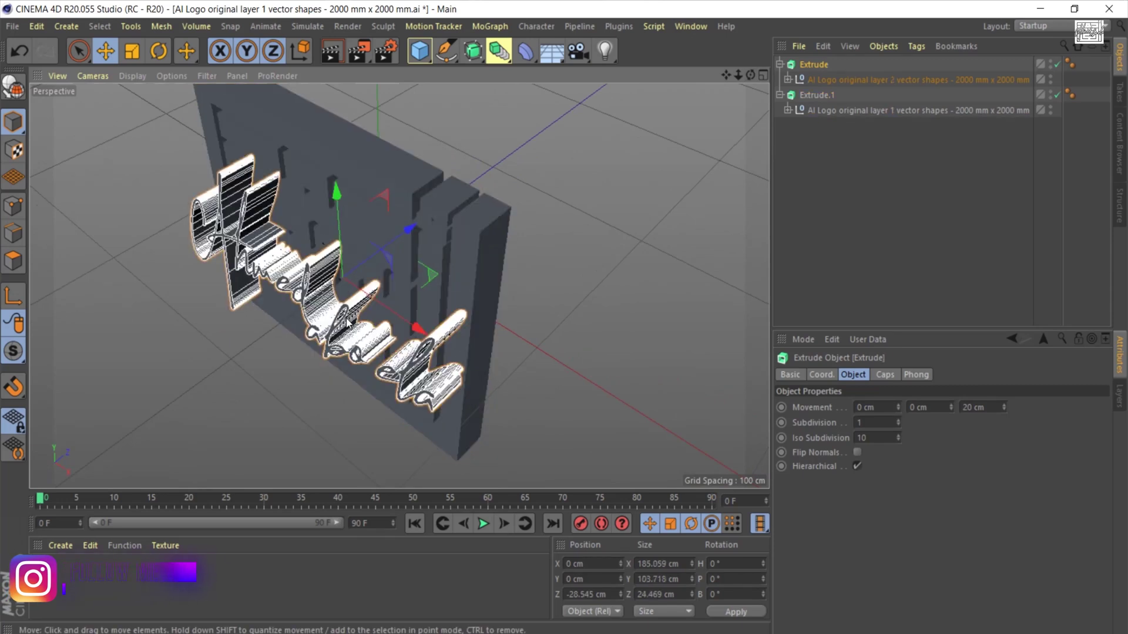
{"action": "left_click", "coordinate": [992, 407]}
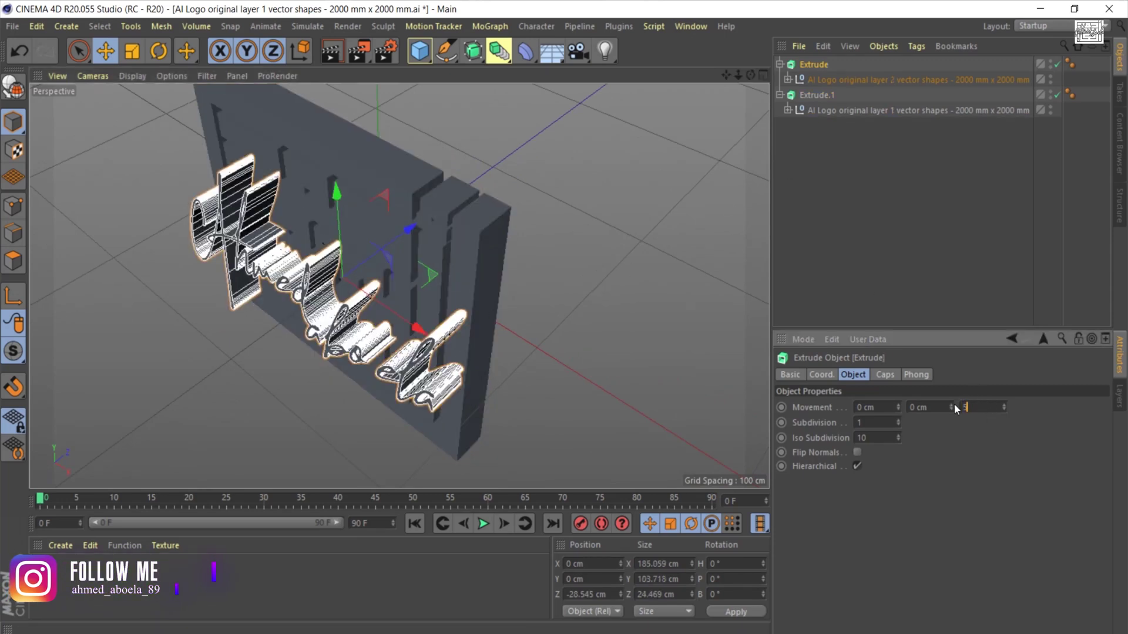
{"action": "key", "text": "Return"}
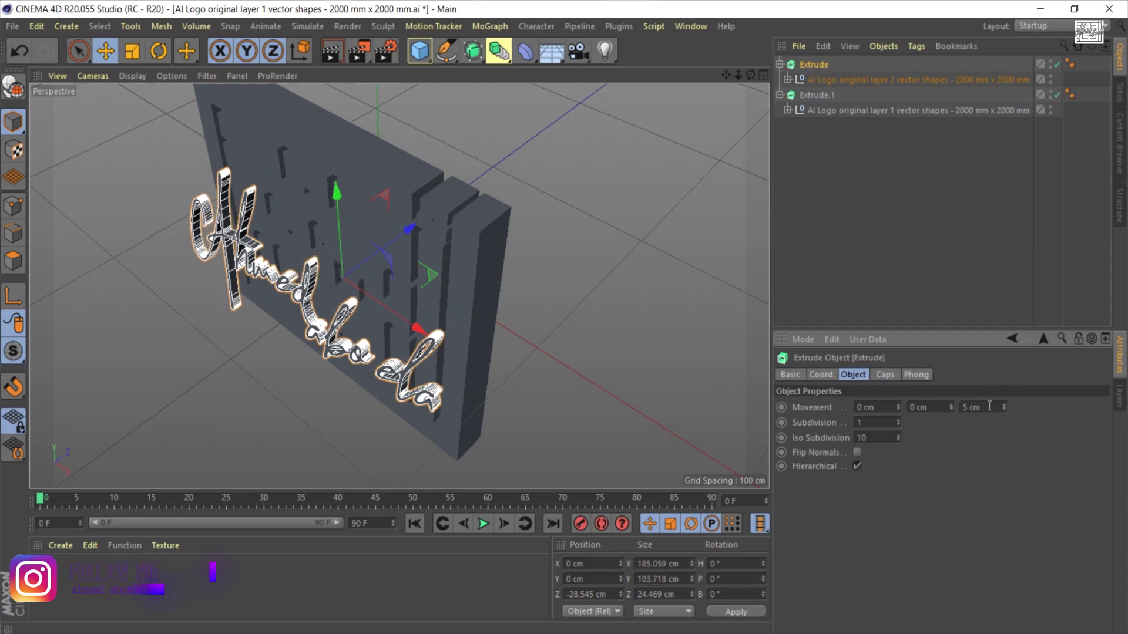
{"action": "left_click", "coordinate": [961, 408]}
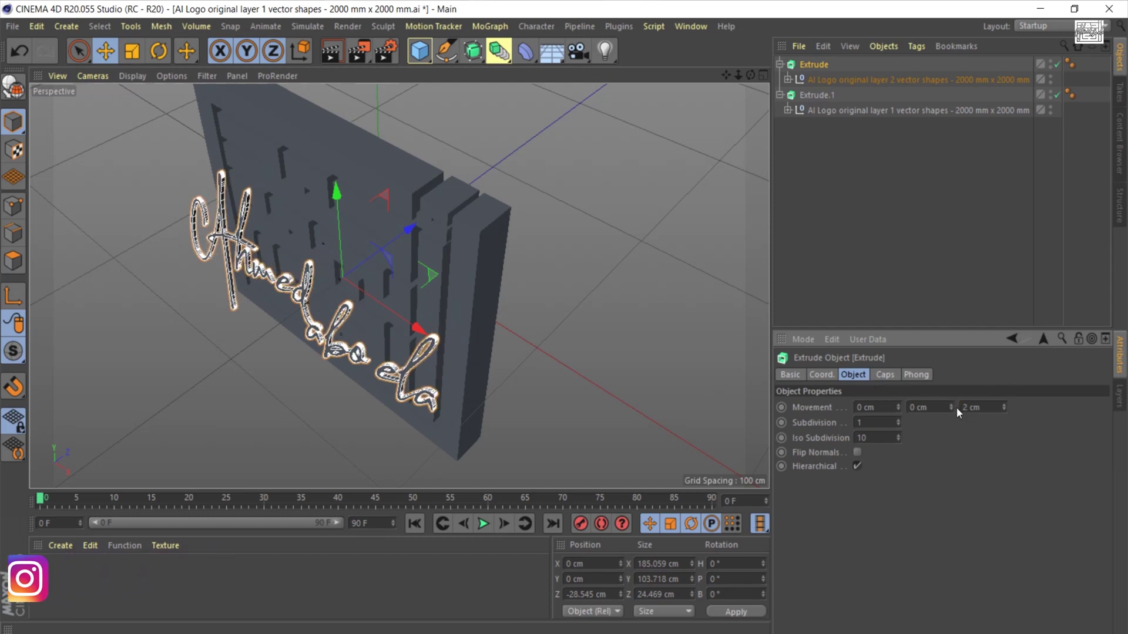
{"action": "left_click_drag", "start_coordinate": [1003, 410], "coordinate": [1004, 401]}
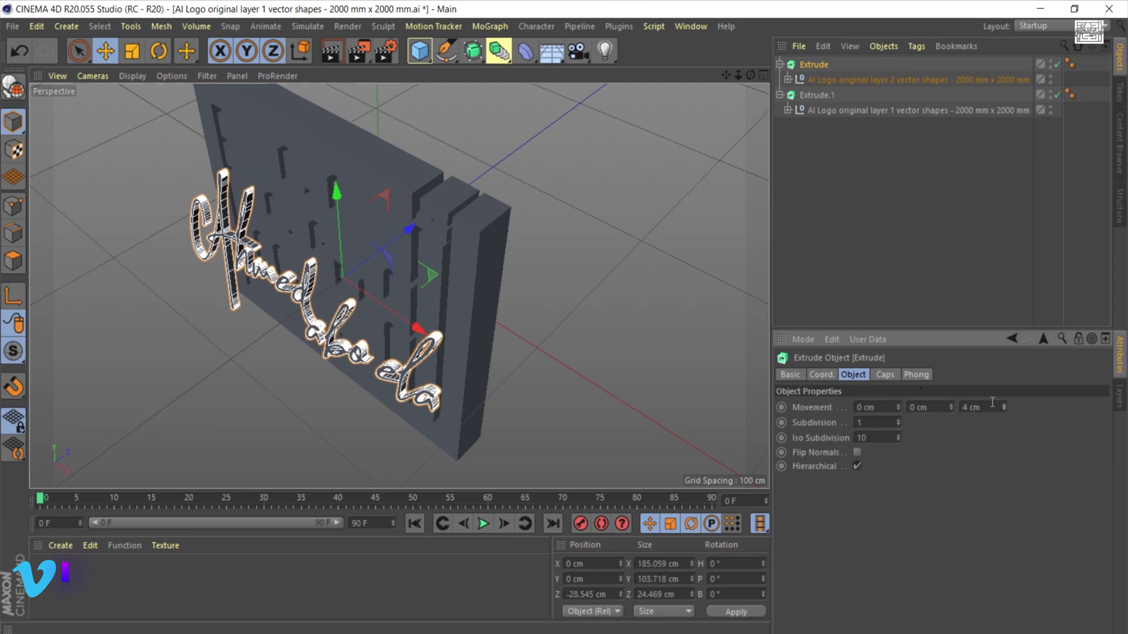
{"action": "key", "text": "Return"}
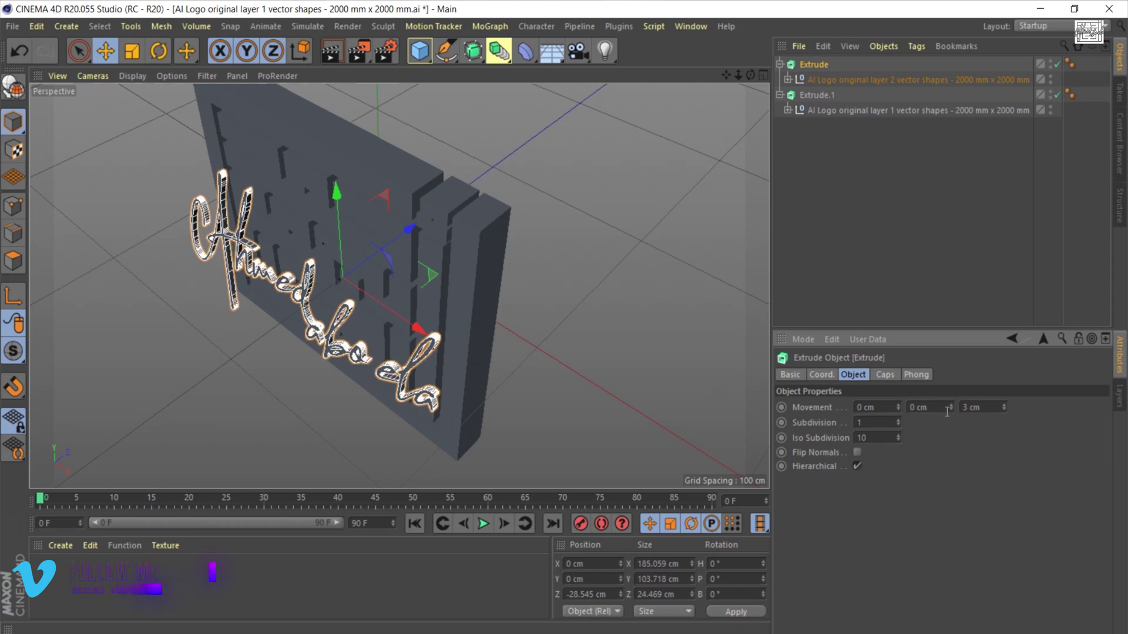
{"action": "key", "text": "Tab"}
{"action": "key", "text": "Return"}
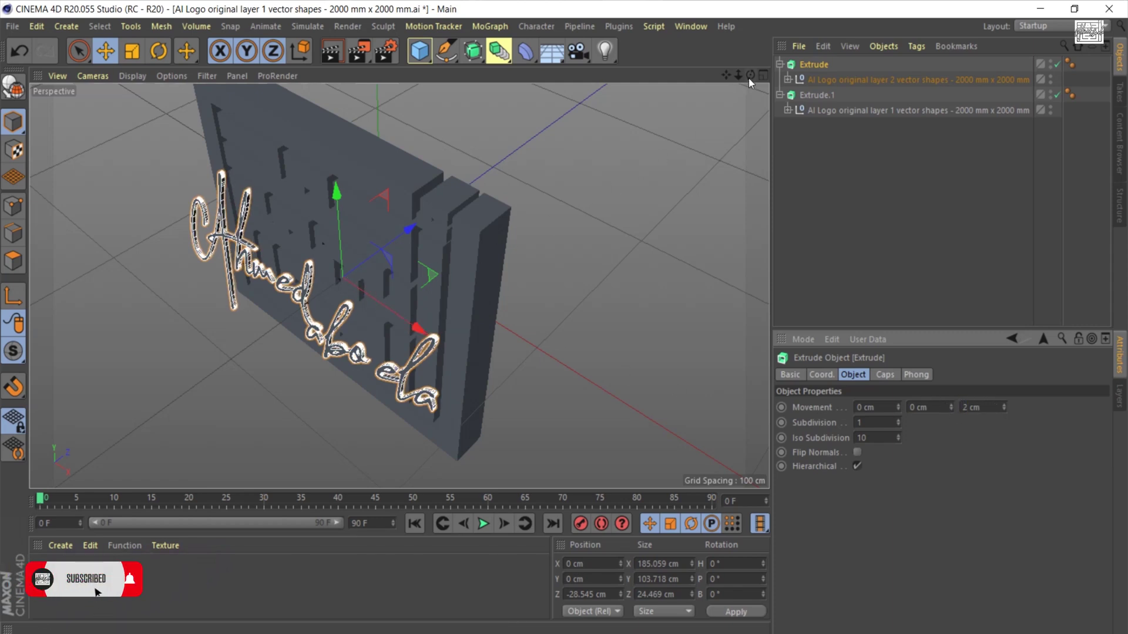
{"action": "left_click_drag", "start_coordinate": [411, 229], "coordinate": [430, 216]}
Set the layer 1 extrusion's Z movement to 15 cm
{"action": "left_click", "coordinate": [816, 95]}
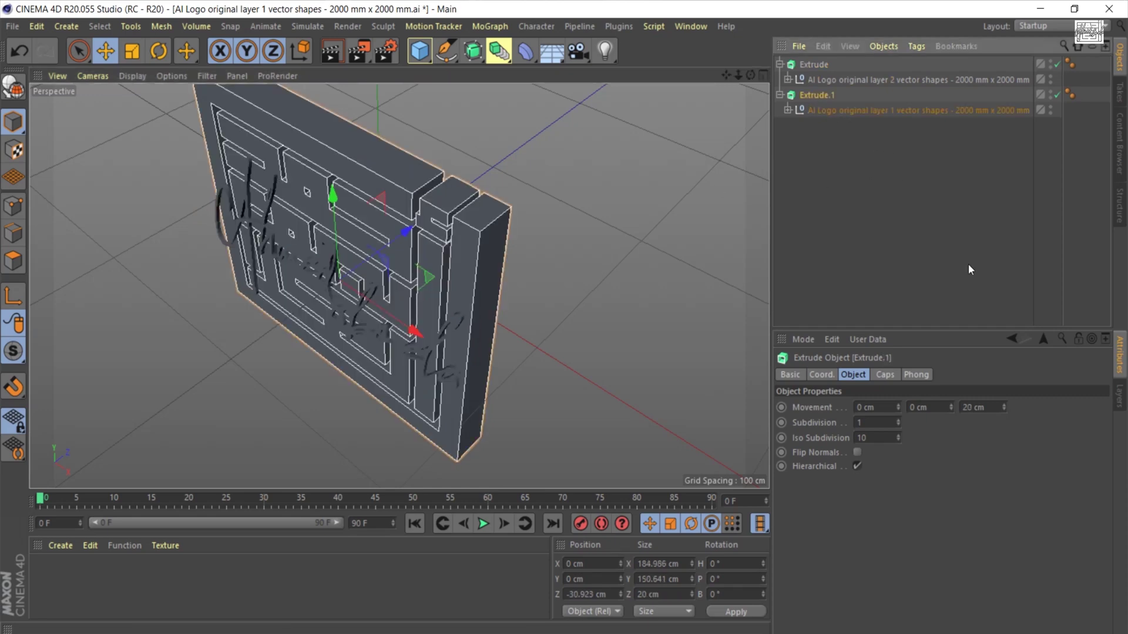
{"action": "left_click", "coordinate": [988, 409]}
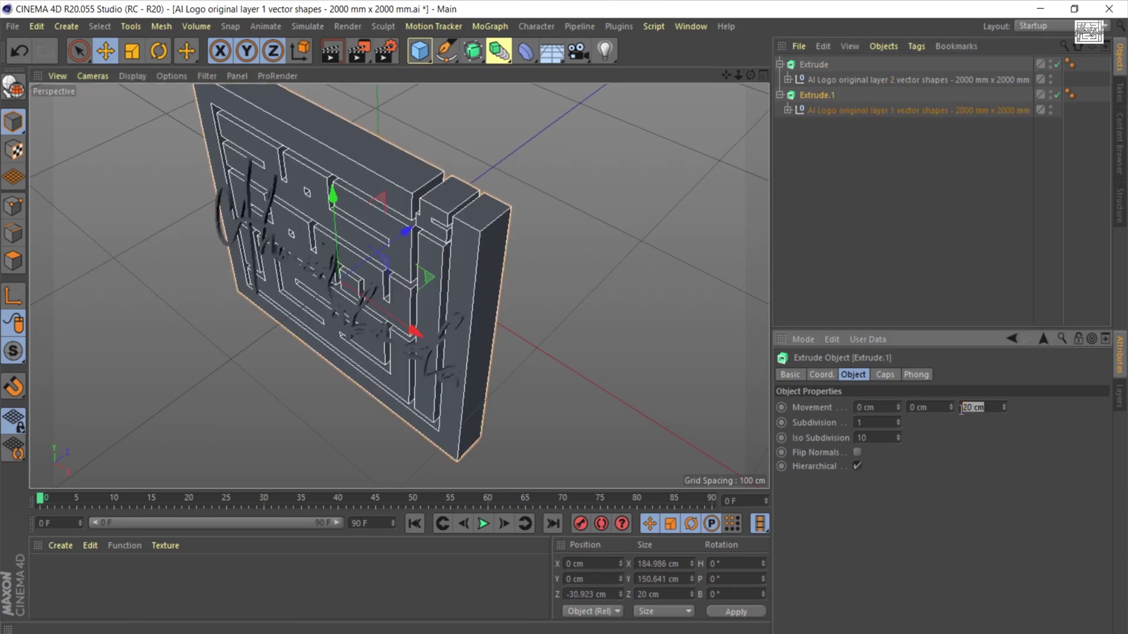
{"action": "key", "text": "Return"}
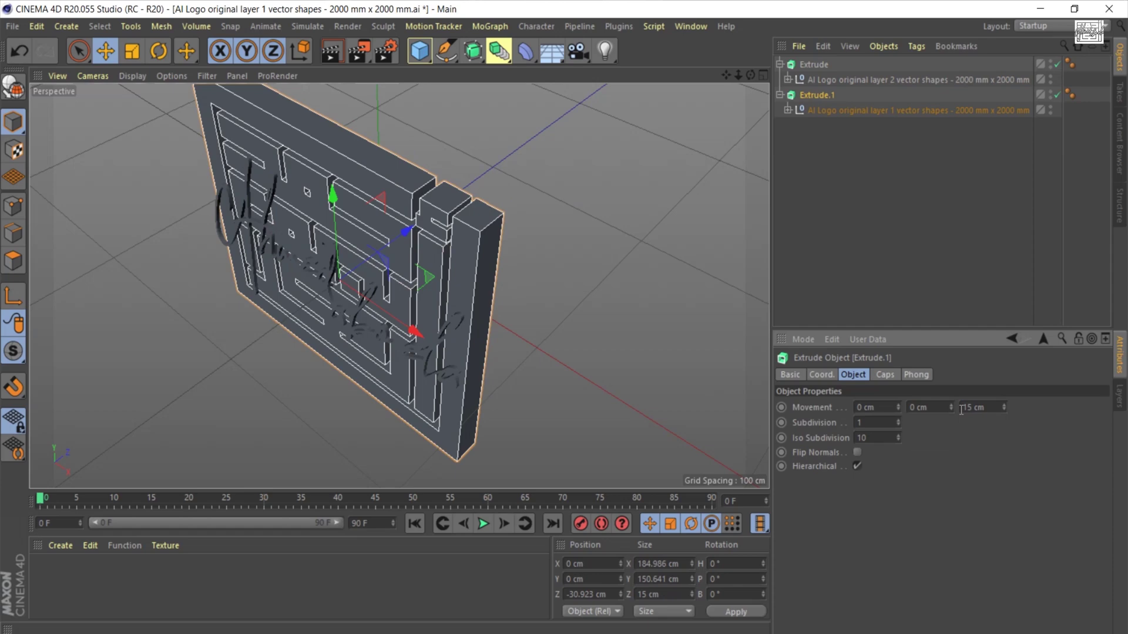
Set both the start and end caps of the layer 1 extrusion to Fillet Cap
{"action": "left_click_drag", "start_coordinate": [750, 76], "coordinate": [796, 115]}
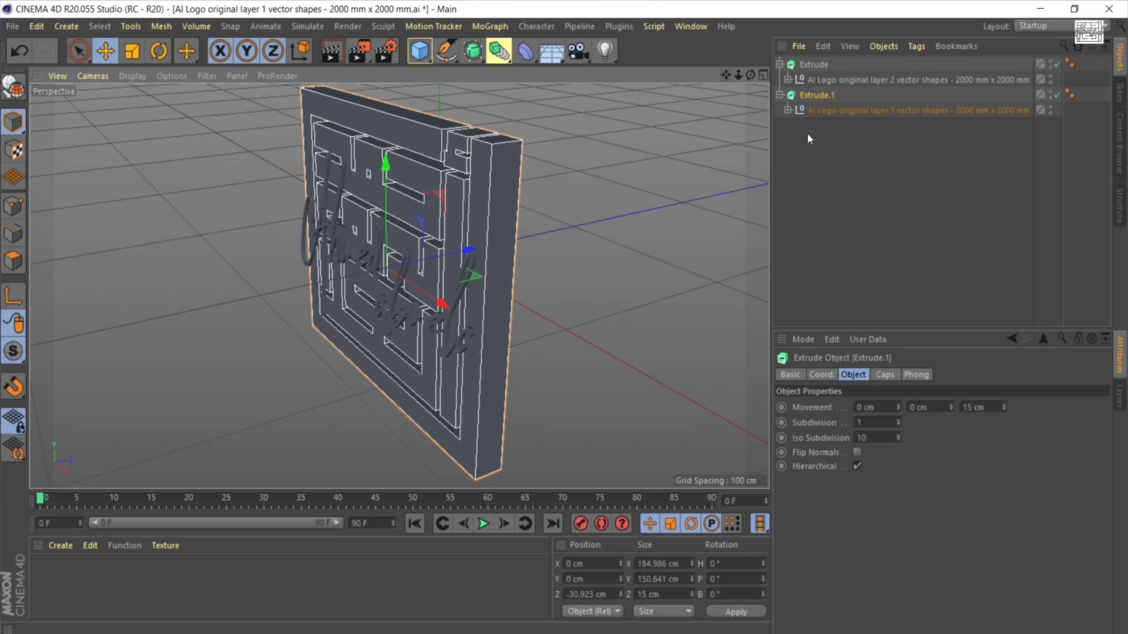
{"action": "left_click", "coordinate": [892, 375]}
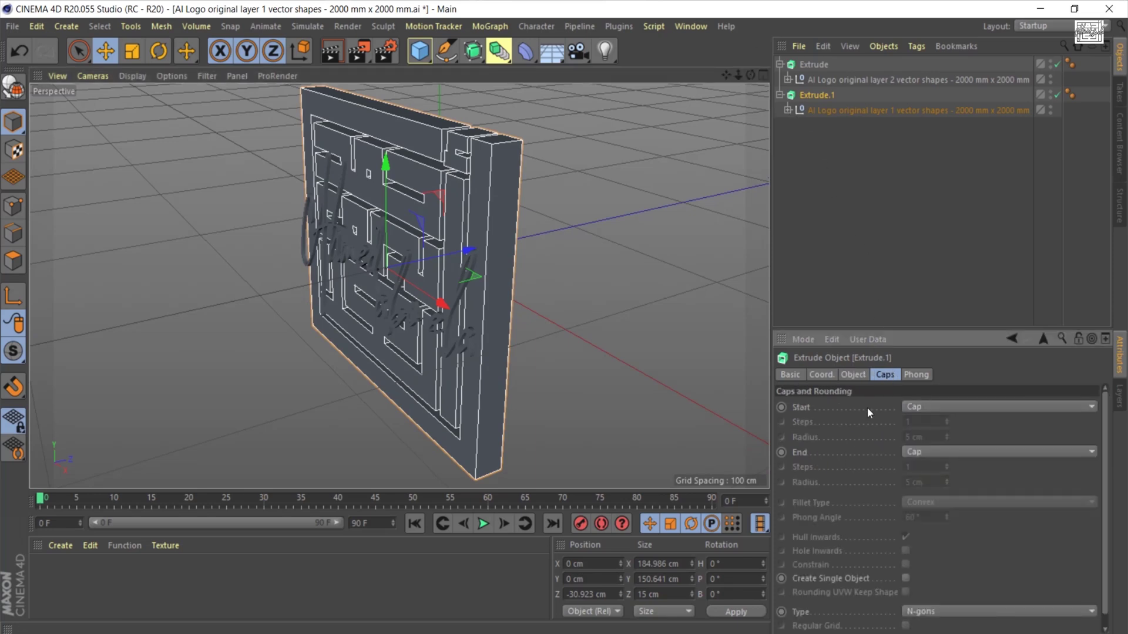
{"action": "left_click", "coordinate": [933, 409]}
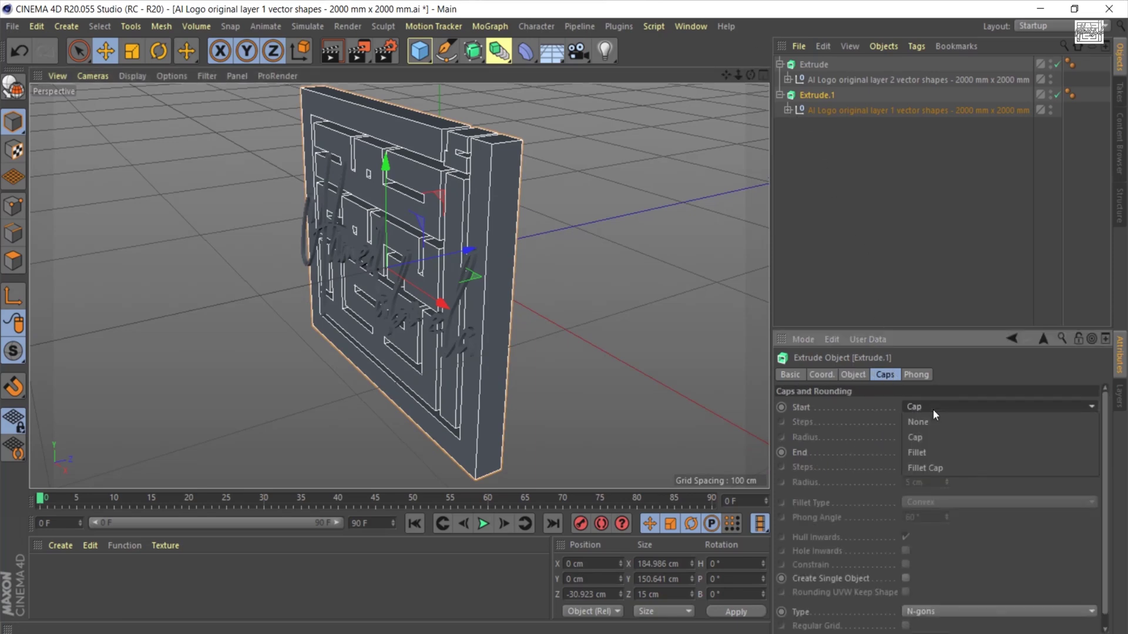
{"action": "left_click", "coordinate": [946, 468]}
{"action": "left_click", "coordinate": [941, 449]}
{"action": "left_click", "coordinate": [933, 509]}
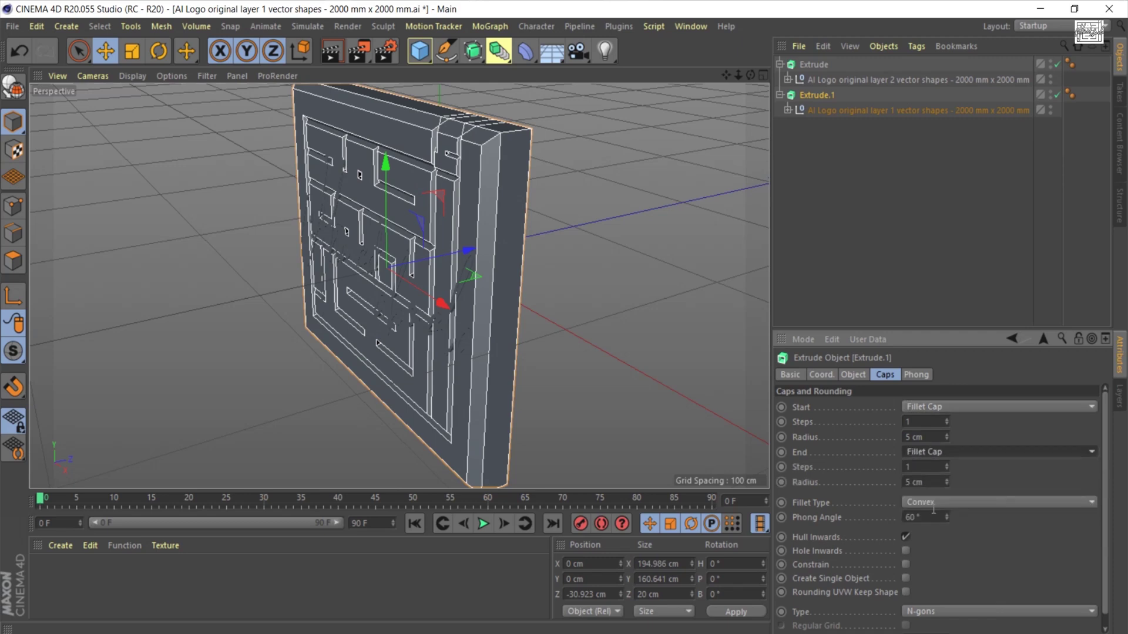
Set the layer 1 extrusion's start and end fillets to 8 steps and a 0.5 cm radius, then deselect it
{"action": "left_click", "coordinate": [928, 435]}
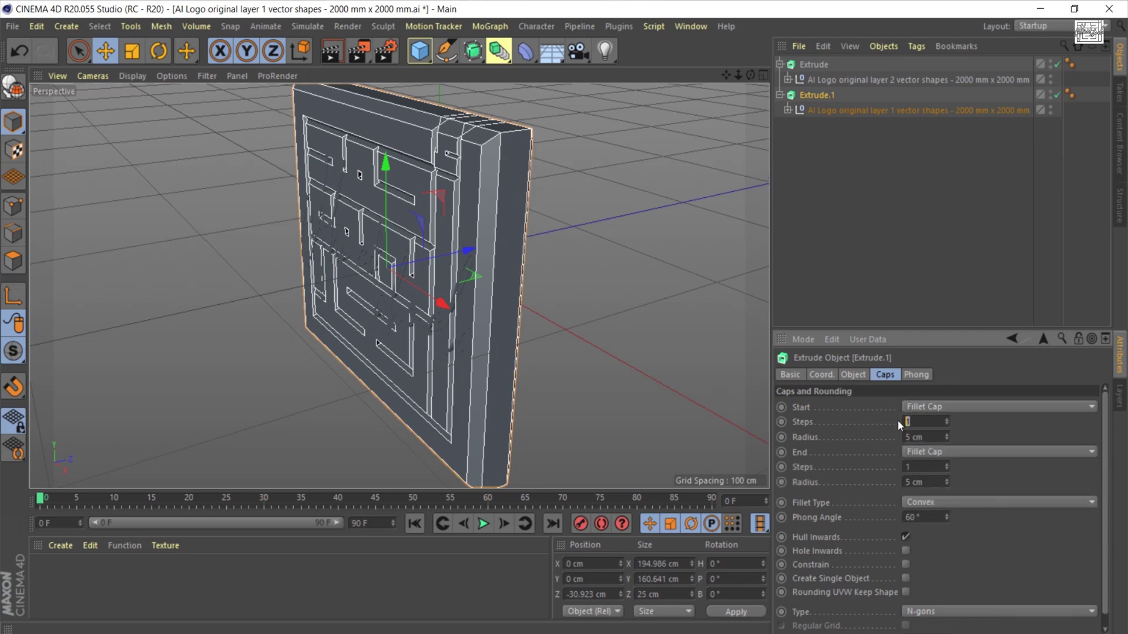
{"action": "left_click", "coordinate": [927, 467]}
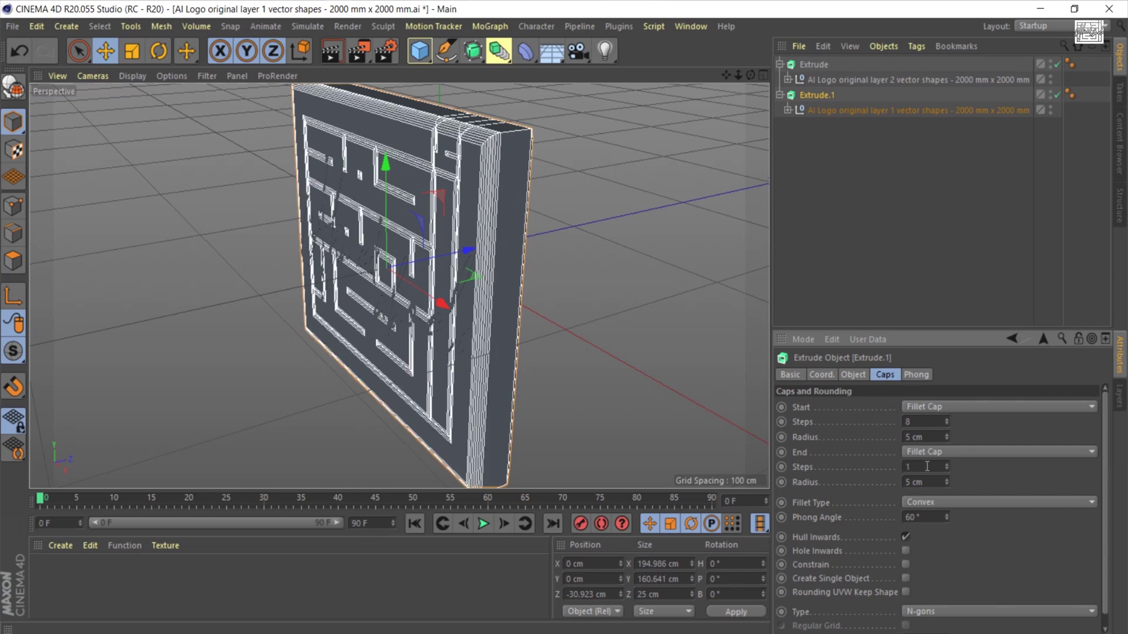
{"action": "left_click", "coordinate": [943, 437]}
{"action": "type", "text": "0.5"}
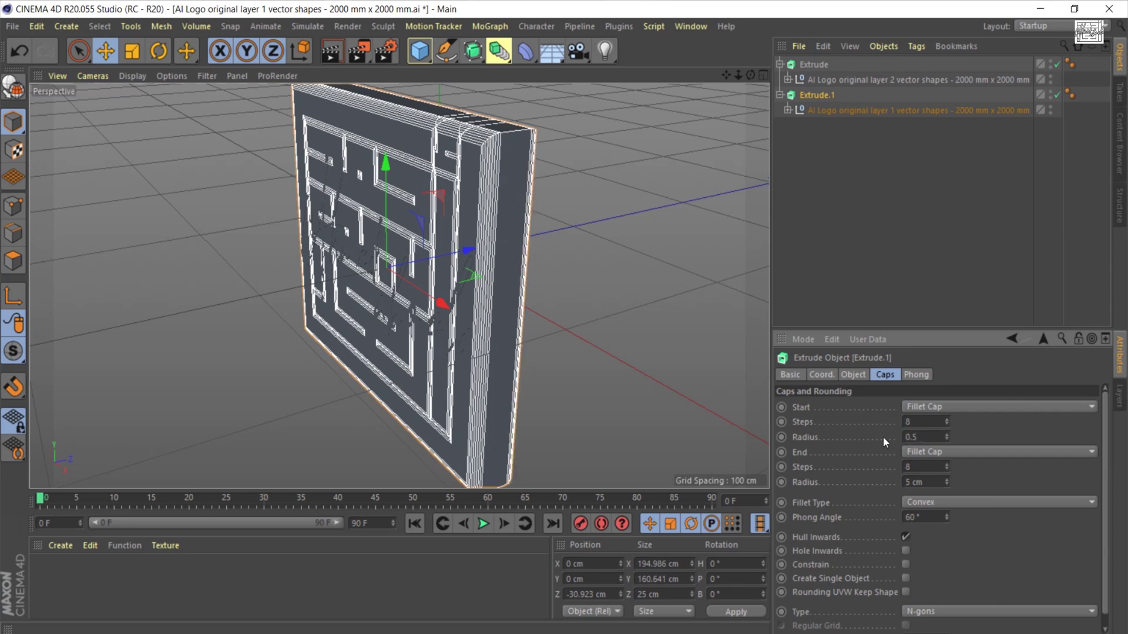
{"action": "key", "text": "Return"}
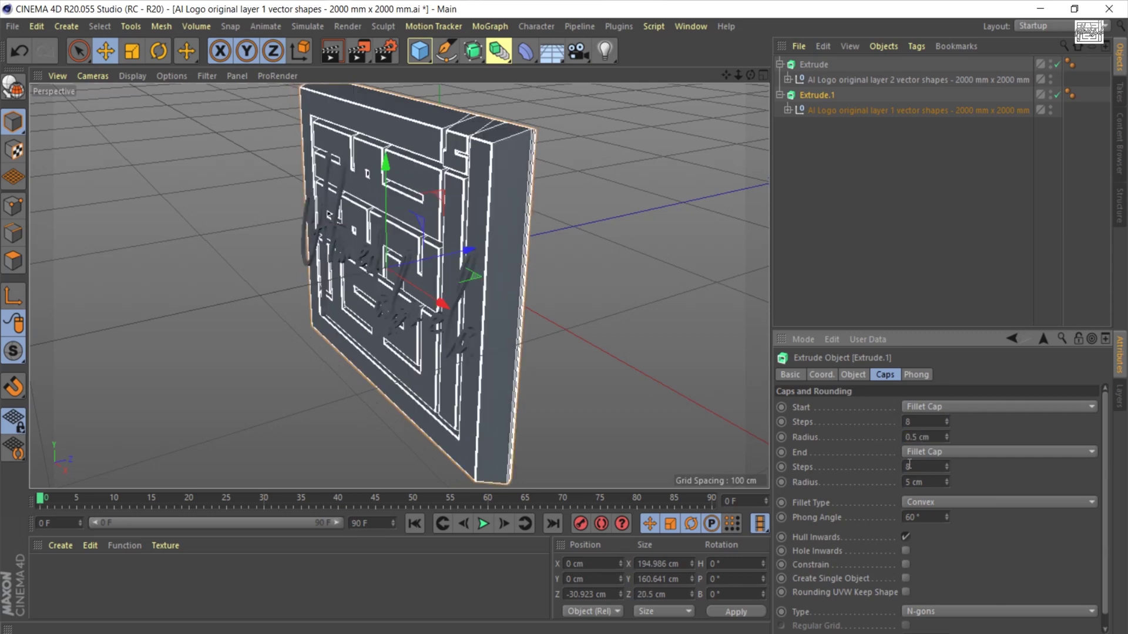
{"action": "type", "text": "0.5"}
{"action": "key", "text": "Return"}
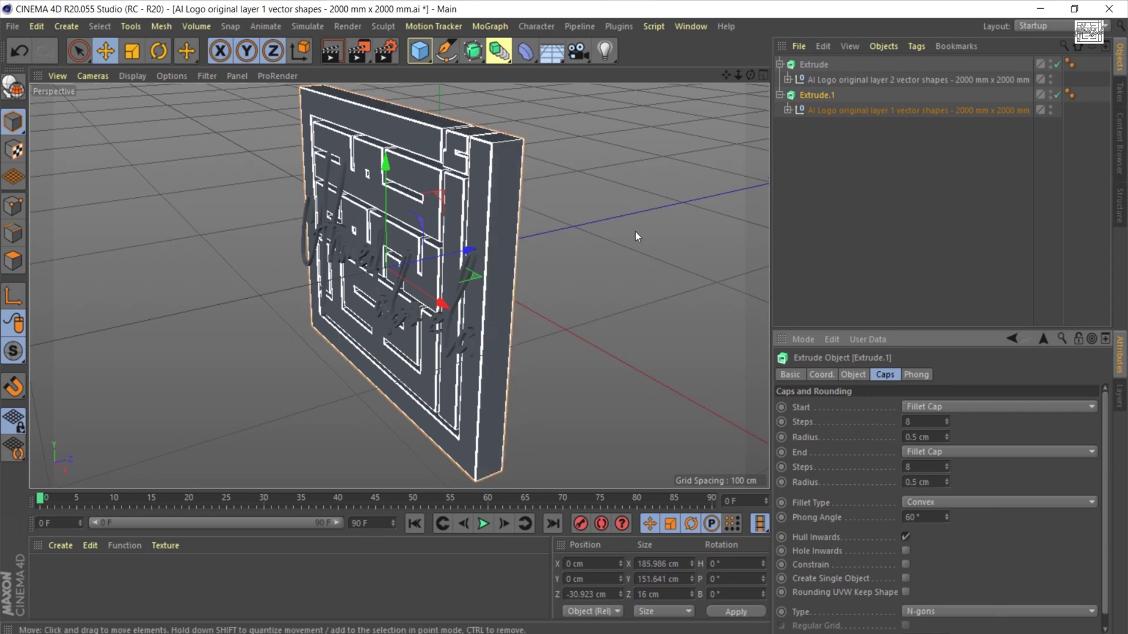
{"action": "left_click", "coordinate": [632, 198]}
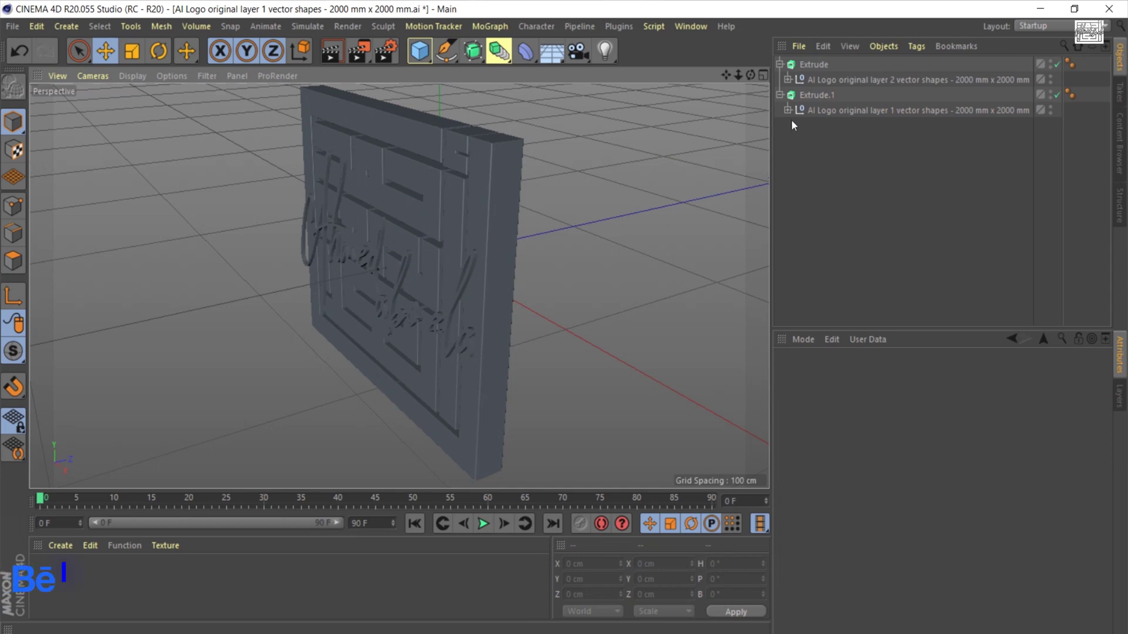
Set both the start and end caps of the layer 2 lettering's extrusion to Fillet Cap
{"action": "left_click", "coordinate": [811, 64]}
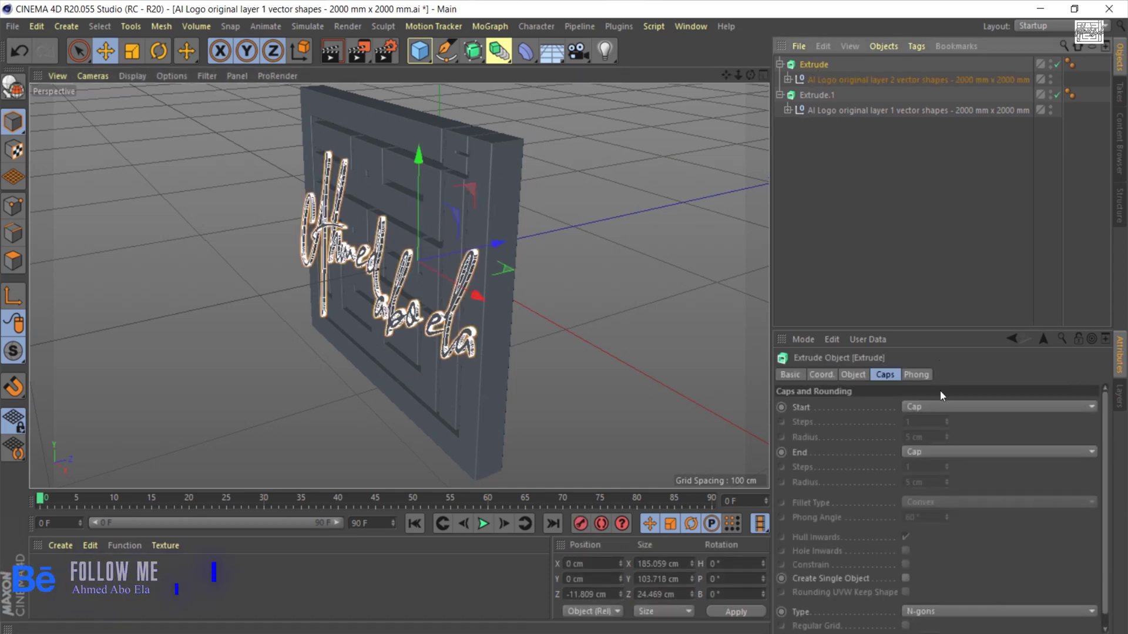
{"action": "left_click", "coordinate": [946, 405]}
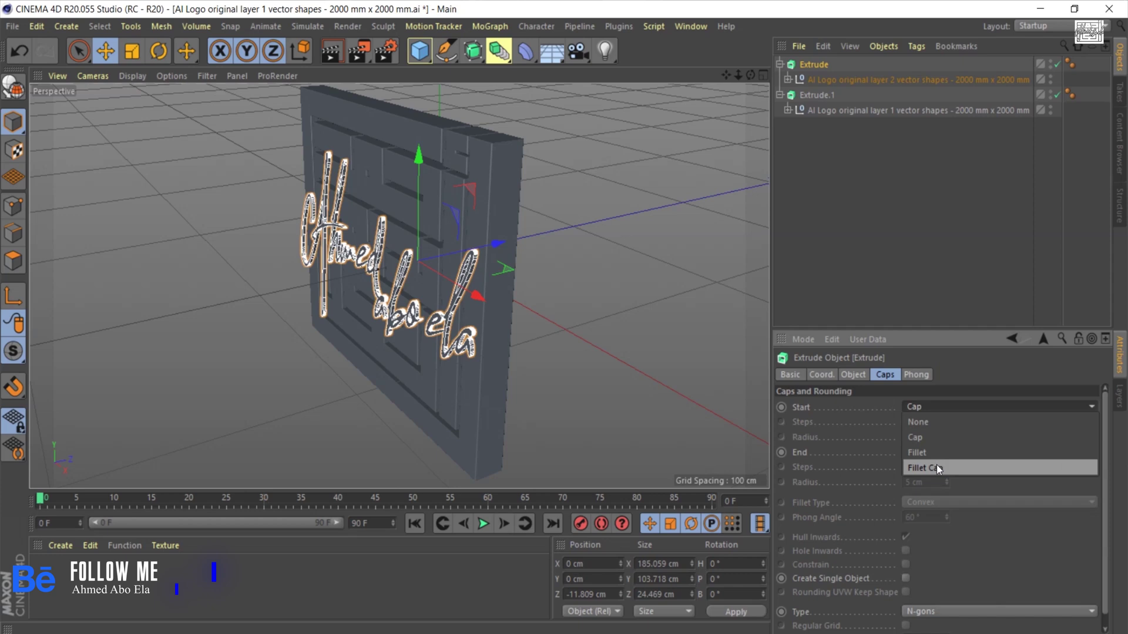
{"action": "left_click", "coordinate": [937, 464]}
{"action": "left_click", "coordinate": [935, 450]}
{"action": "left_click", "coordinate": [934, 512]}
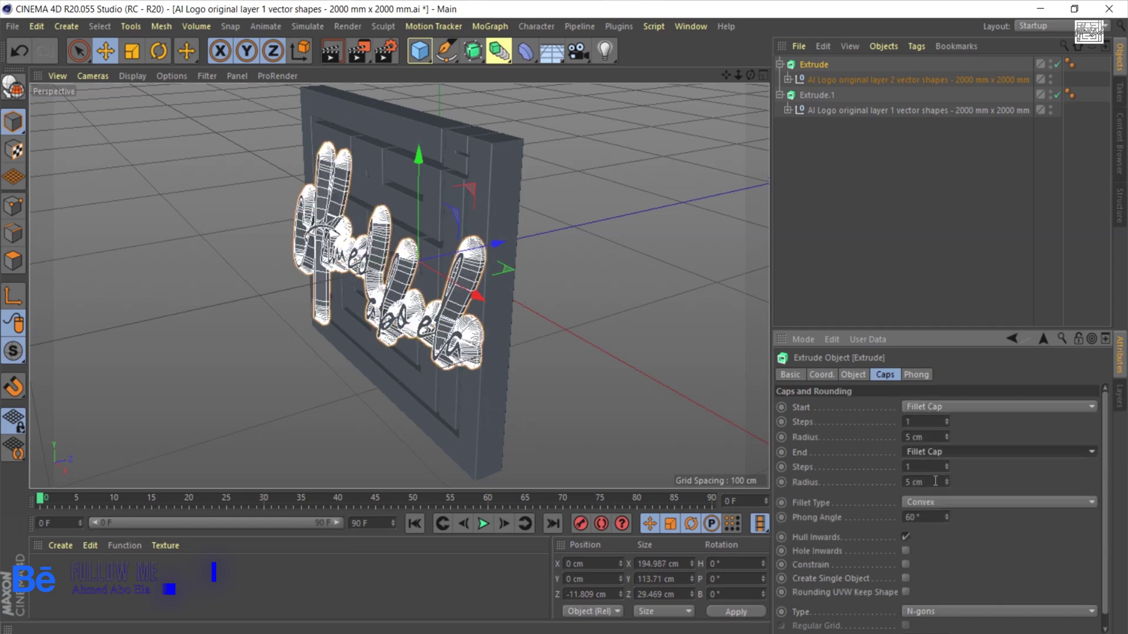
Set the layer 2 lettering extrusion's start and end fillets to 8 steps and a 0.5 cm radius, then deselect it
{"action": "left_click", "coordinate": [910, 422]}
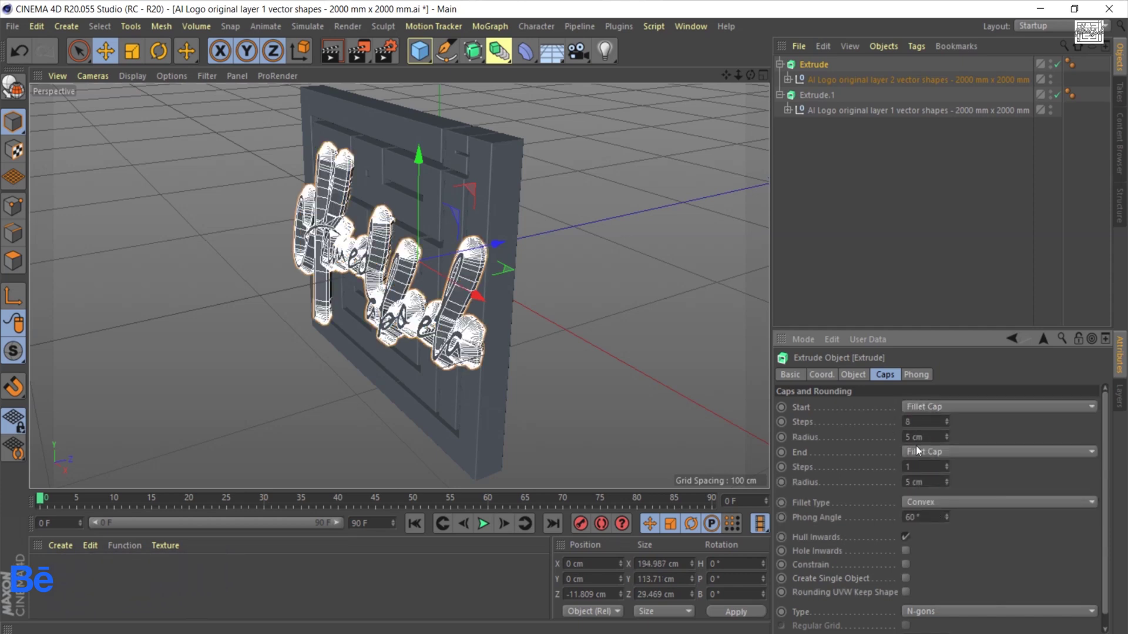
{"action": "left_click", "coordinate": [923, 466]}
{"action": "type", "text": "8"}
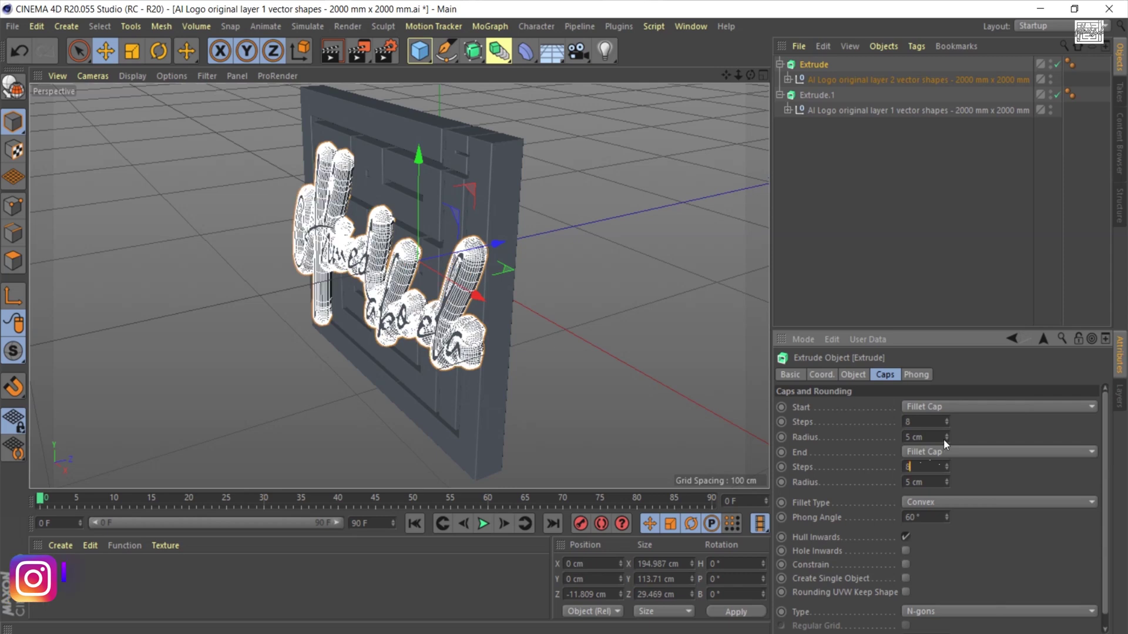
{"action": "left_click", "coordinate": [916, 437]}
{"action": "type", "text": "0.5"}
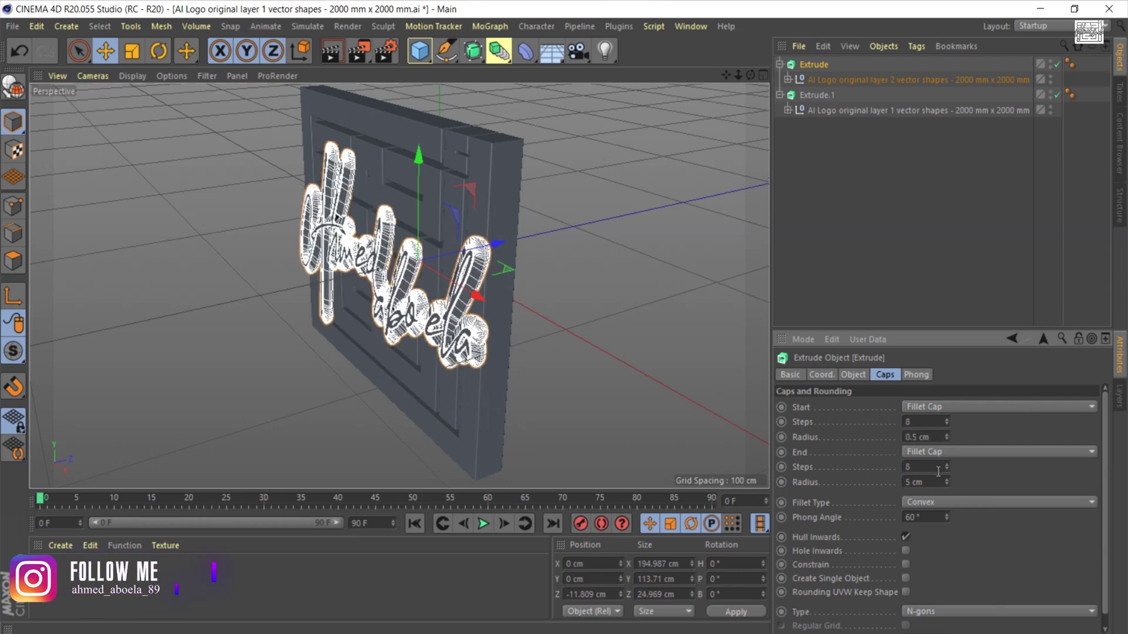
{"action": "left_click", "coordinate": [938, 480]}
{"action": "key", "text": "BackSpace"}
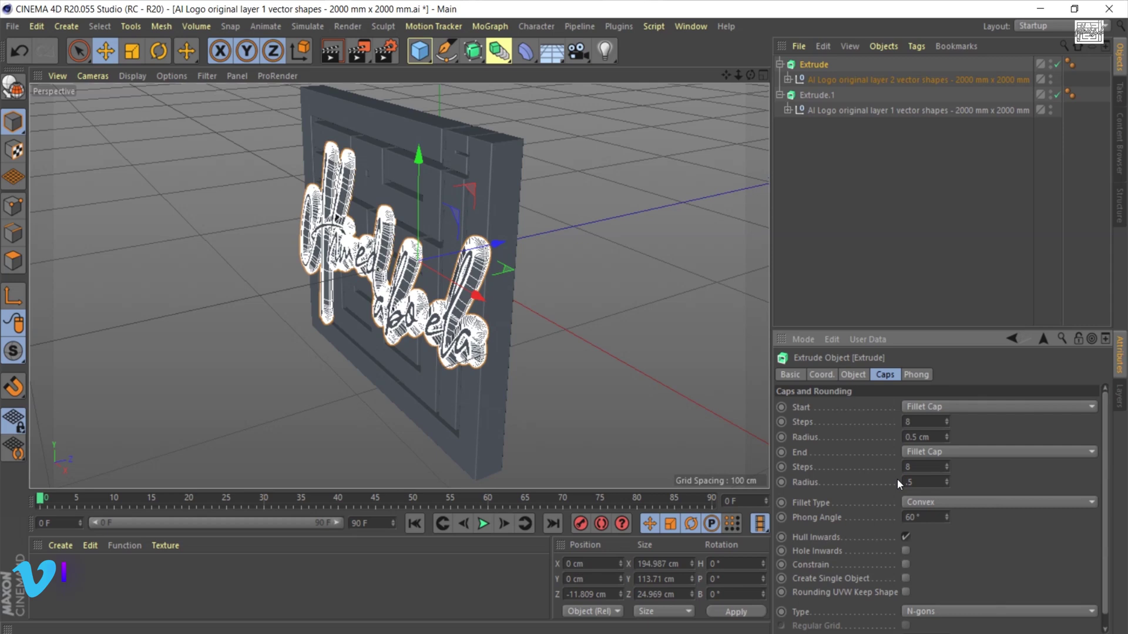
{"action": "type", "text": ".5"}
{"action": "key", "text": "Return"}
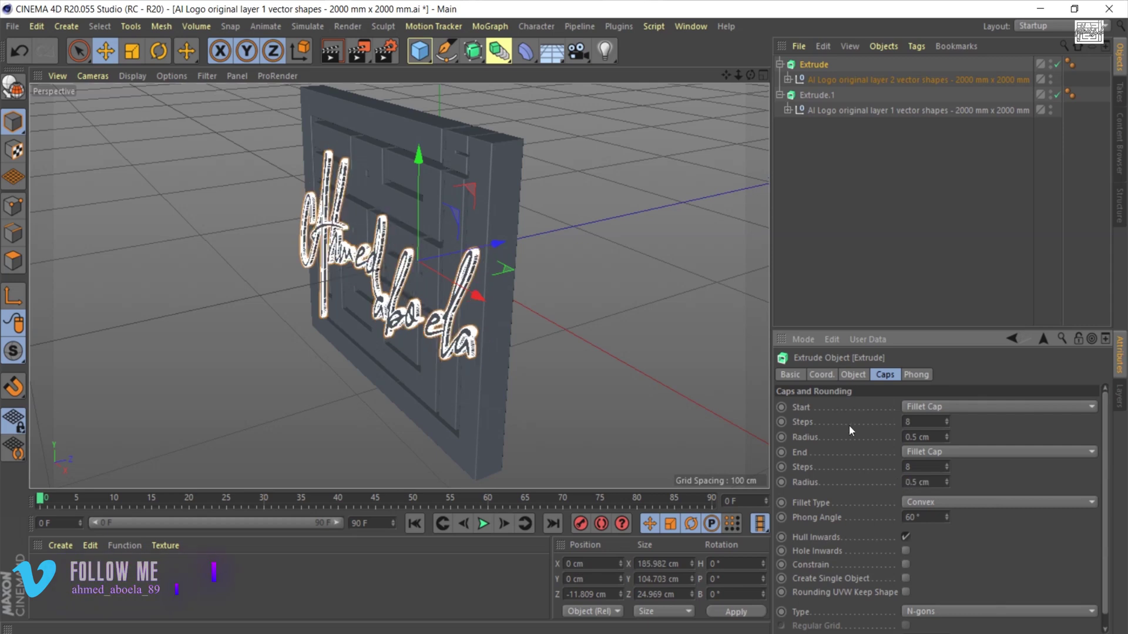
{"action": "left_click", "coordinate": [642, 225]}
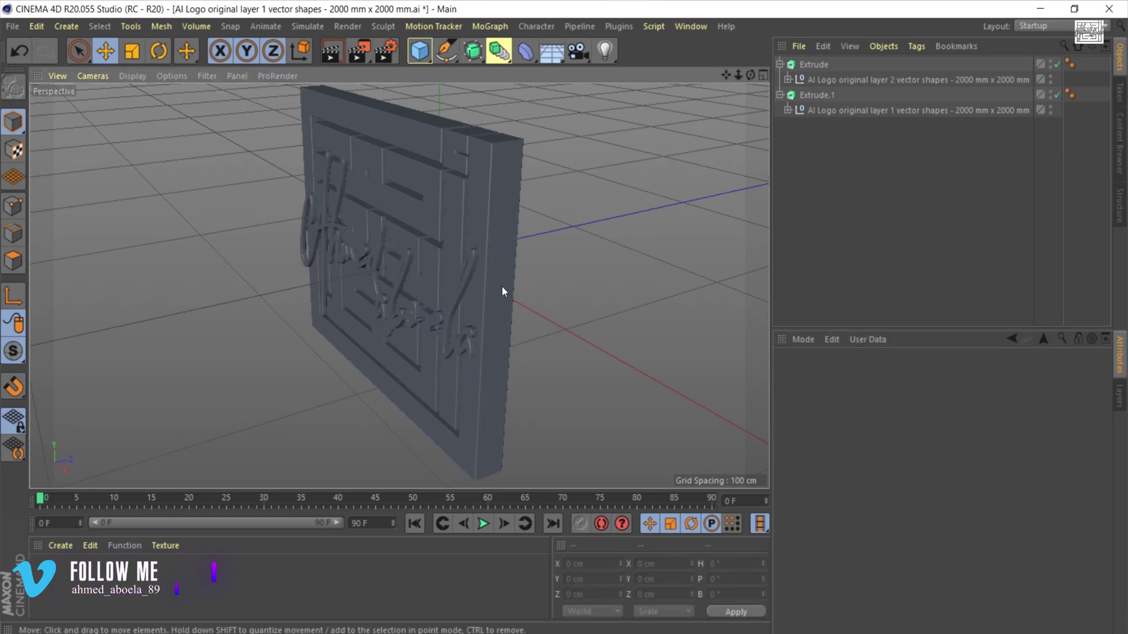